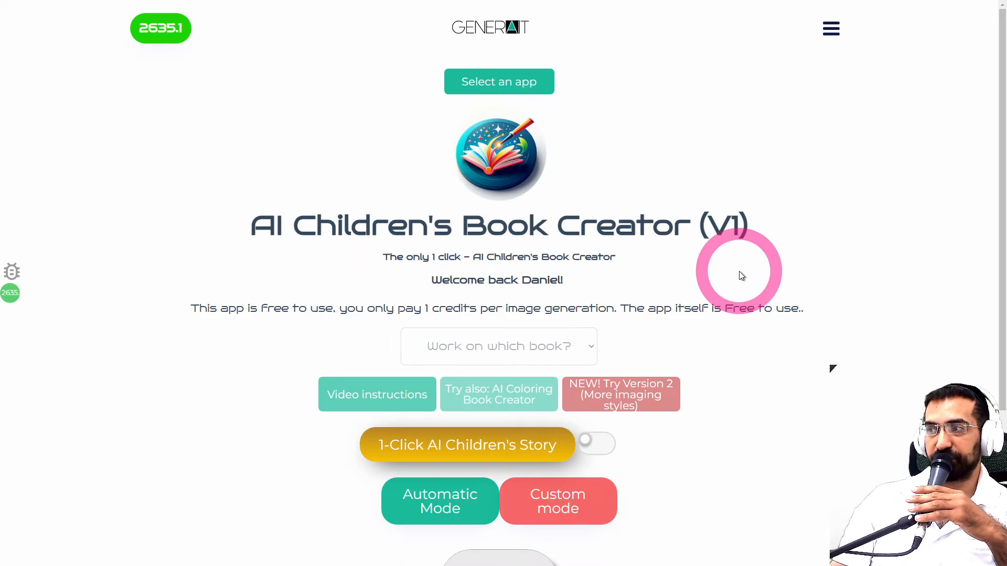
# Step: Switch to Custom mode and upload the cartoon picture of the long-haired girl from Downloads as the face photo
pyautogui.scroll(-4, 794, 243)
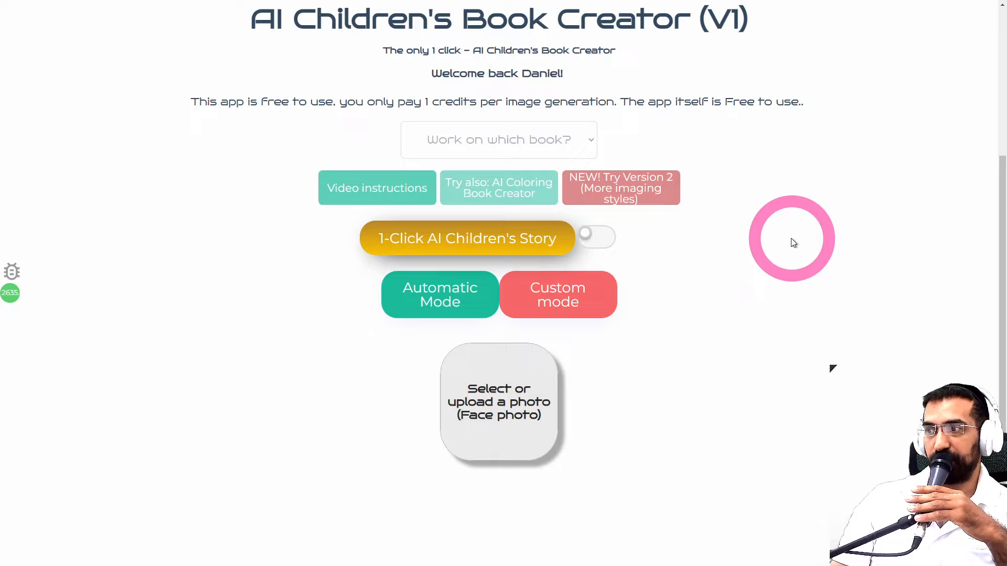
pyautogui.click(559, 304)
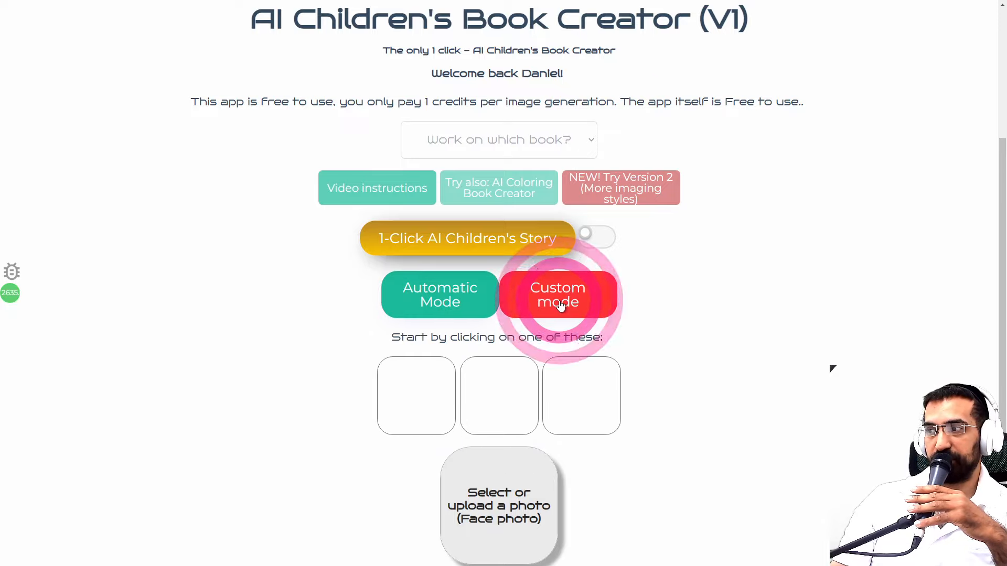
pyautogui.scroll(-2, 545, 451)
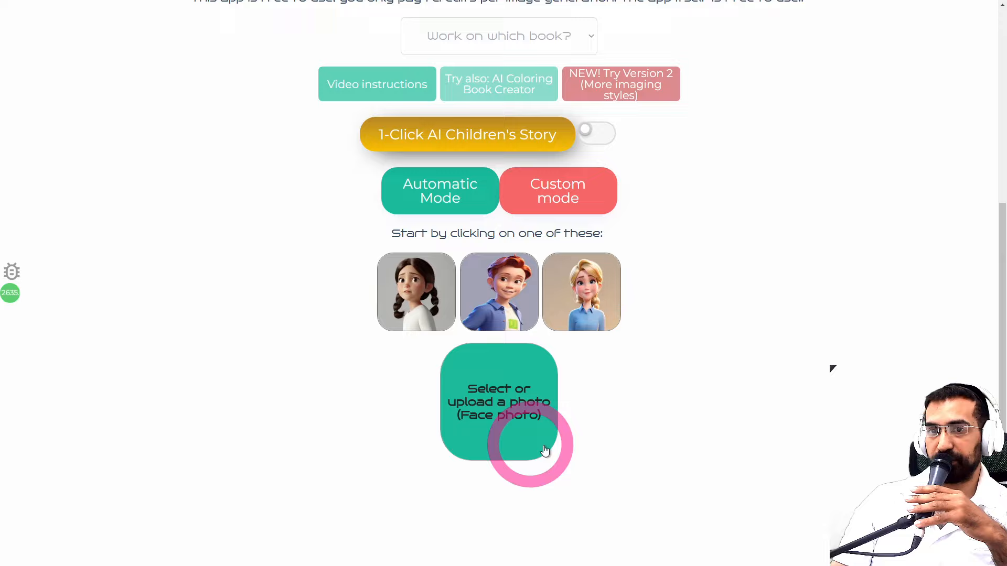
pyautogui.click(501, 404)
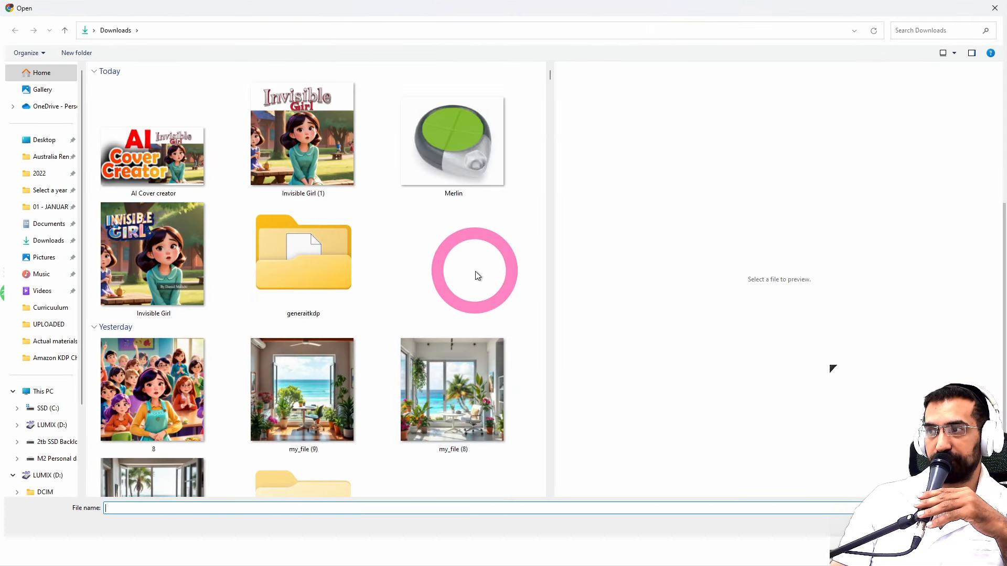
pyautogui.scroll(-5, 473, 280)
pyautogui.scroll(-3, 472, 281)
pyautogui.scroll(10, 467, 293)
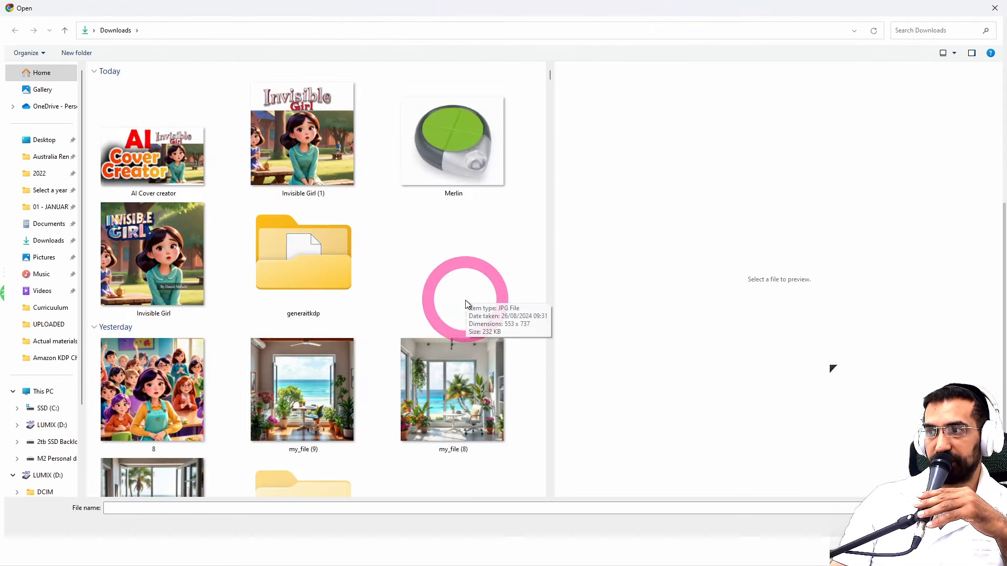
pyautogui.scroll(-10, 457, 307)
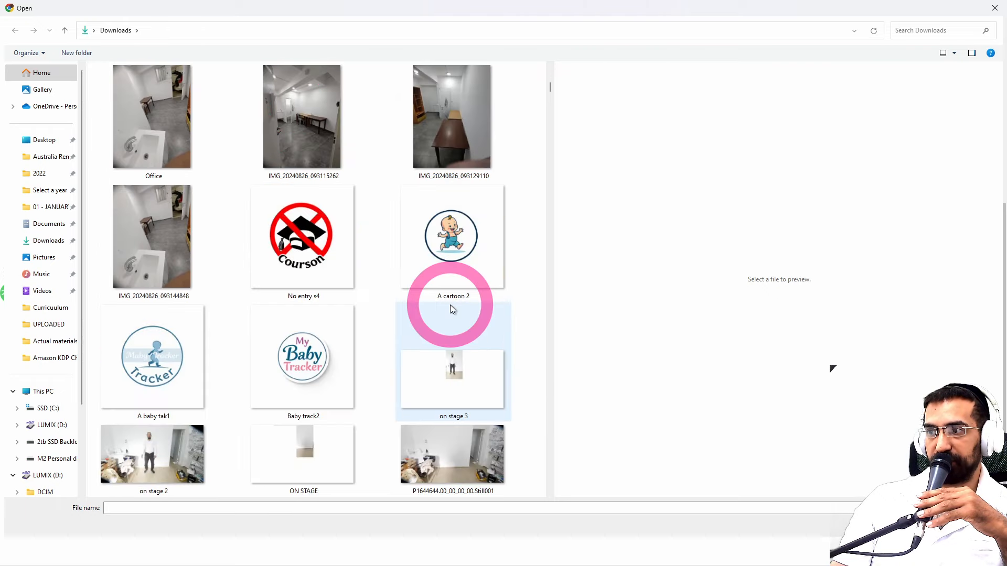
pyautogui.scroll(-5, 450, 305)
pyautogui.doubleClick(153, 285)
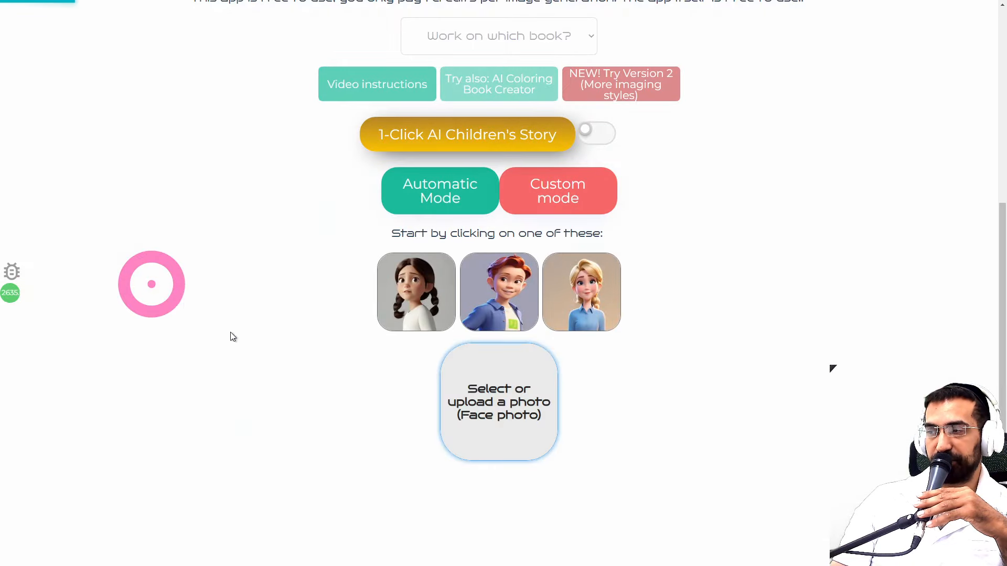
pyautogui.click(275, 386)
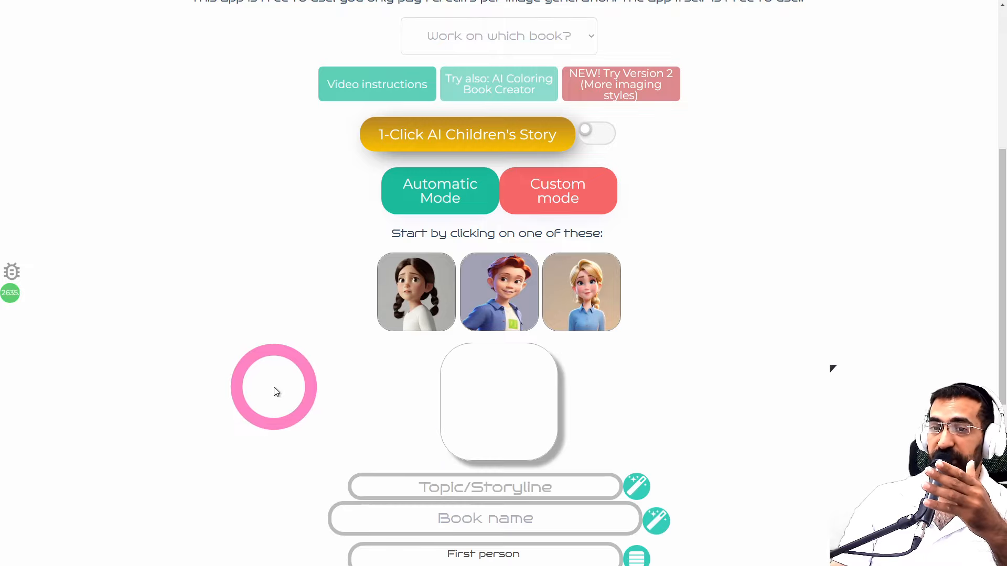
# Step: Generate a topic/storyline with AI and replace the word "turtle" in it with "girl"
pyautogui.scroll(-3, 273, 390)
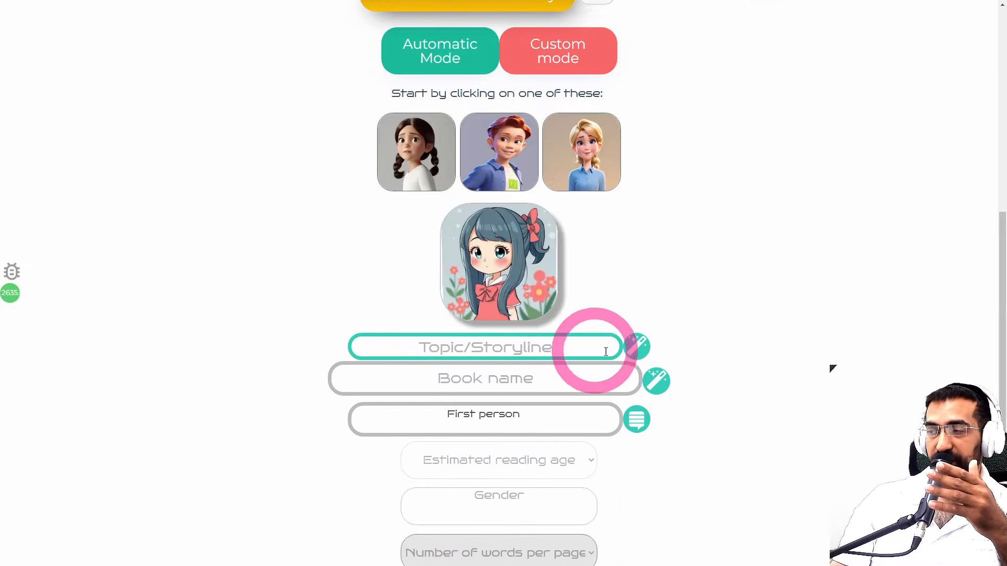
pyautogui.click(638, 348)
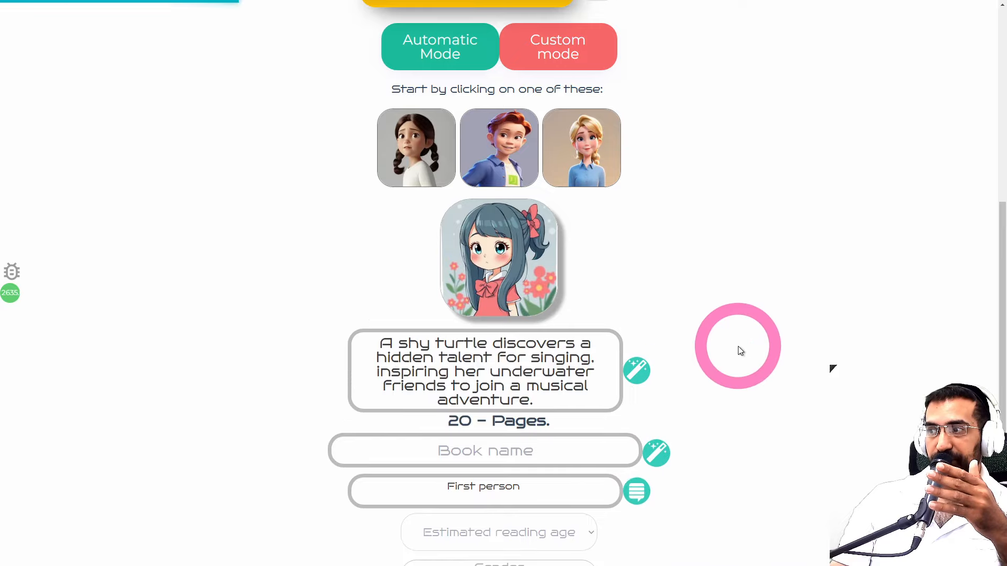
pyautogui.scroll(-3, 596, 349)
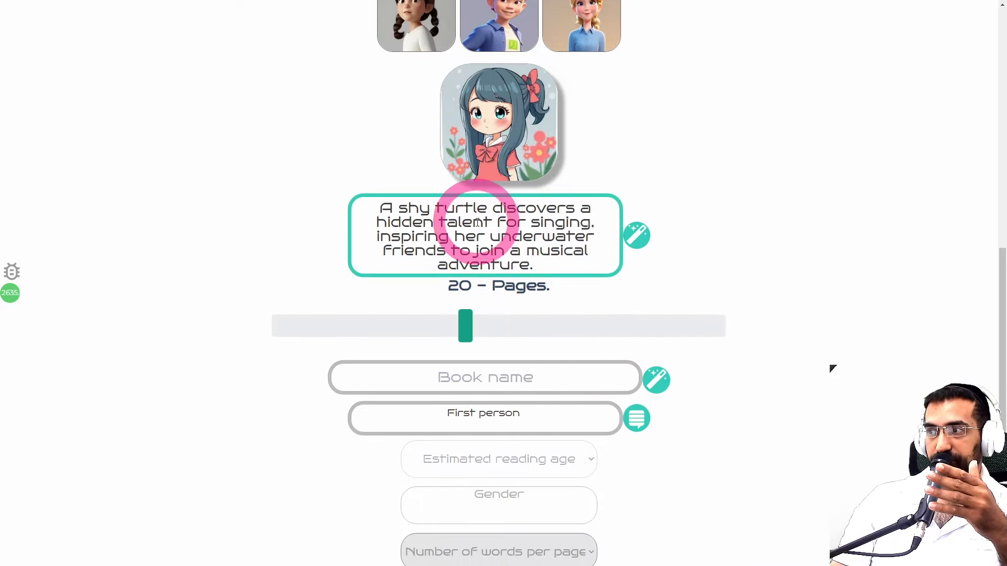
pyautogui.doubleClick(464, 209)
pyautogui.write('gi')
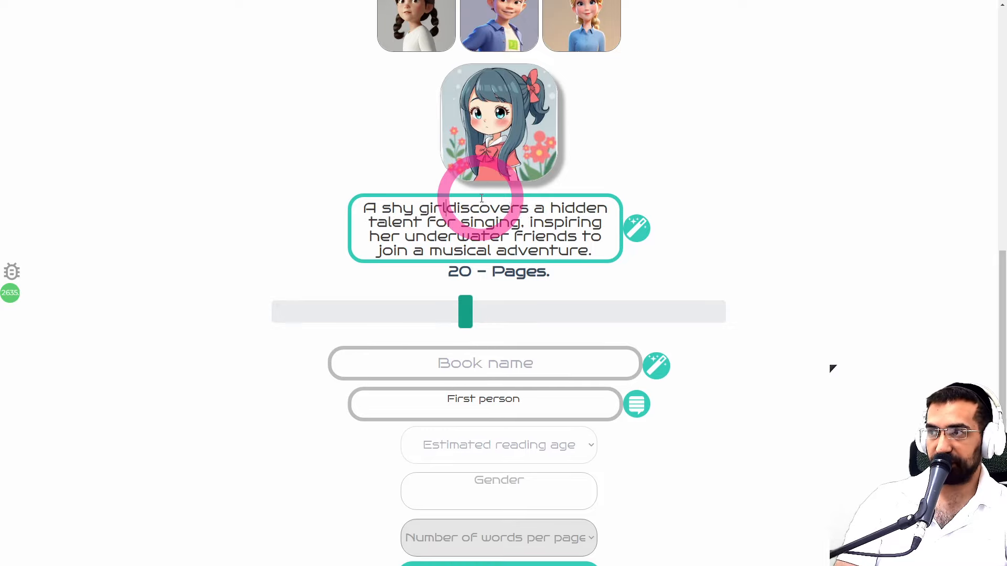
# Step: Generate the book name with AI and enter "First person" as the writing style
pyautogui.scroll(-1, 565, 353)
pyautogui.click(660, 289)
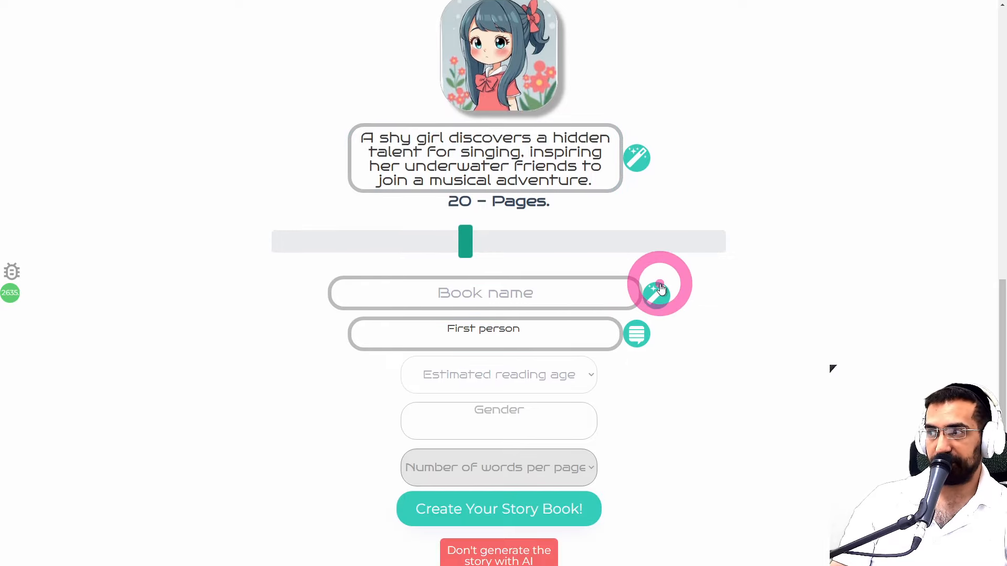
pyautogui.scroll(-1, 683, 311)
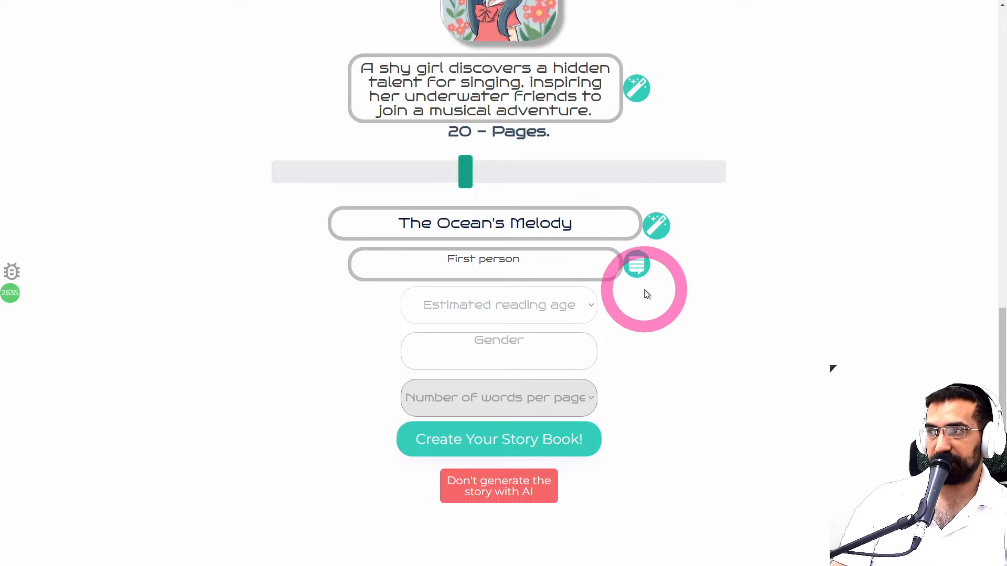
pyautogui.click(545, 265)
pyautogui.moveTo(545, 265); pyautogui.dragTo(412, 274)
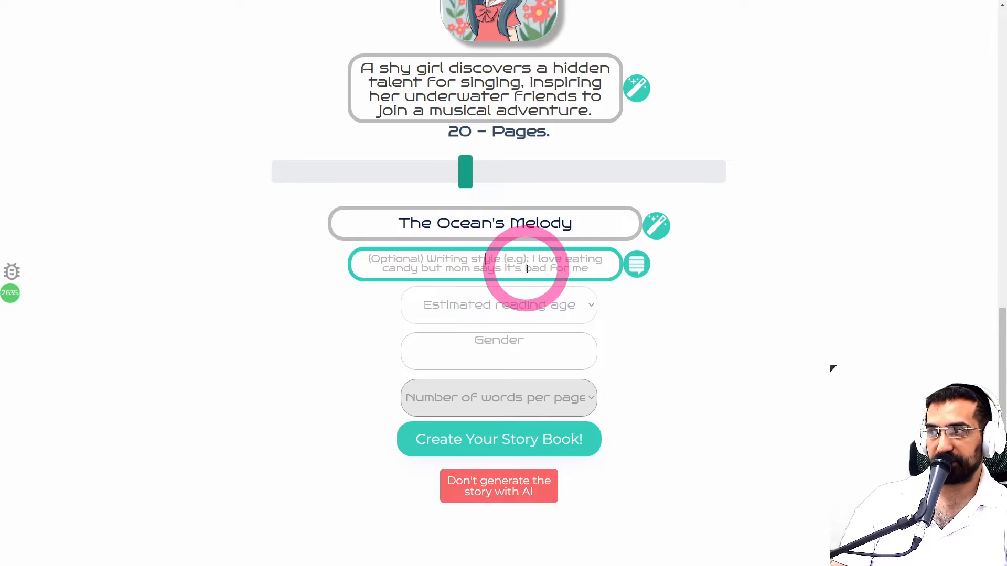
# Step: Set the estimated reading age to 12 and describe the main character as "Girl, wearing a white gown"
pyautogui.click(545, 303)
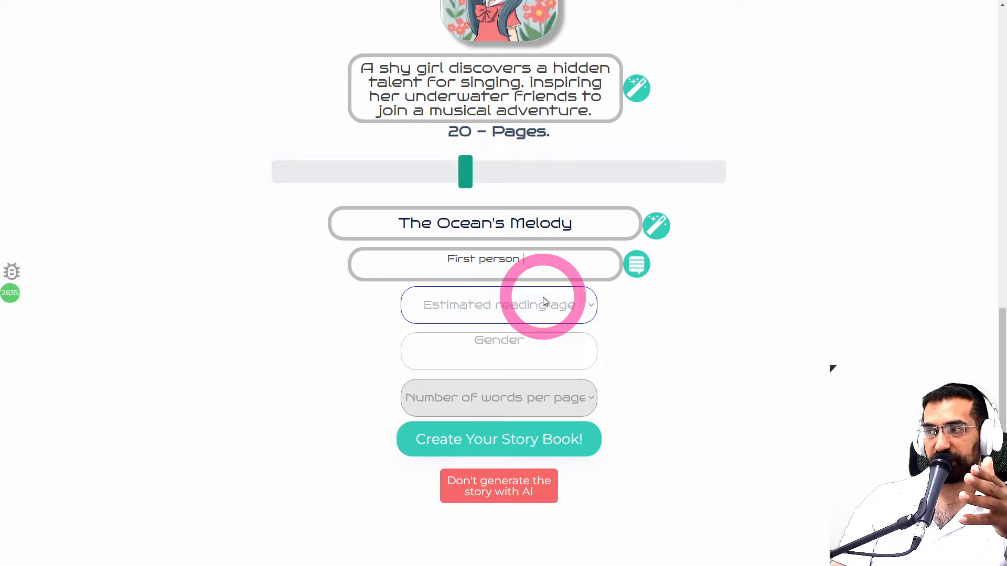
pyautogui.click(543, 299)
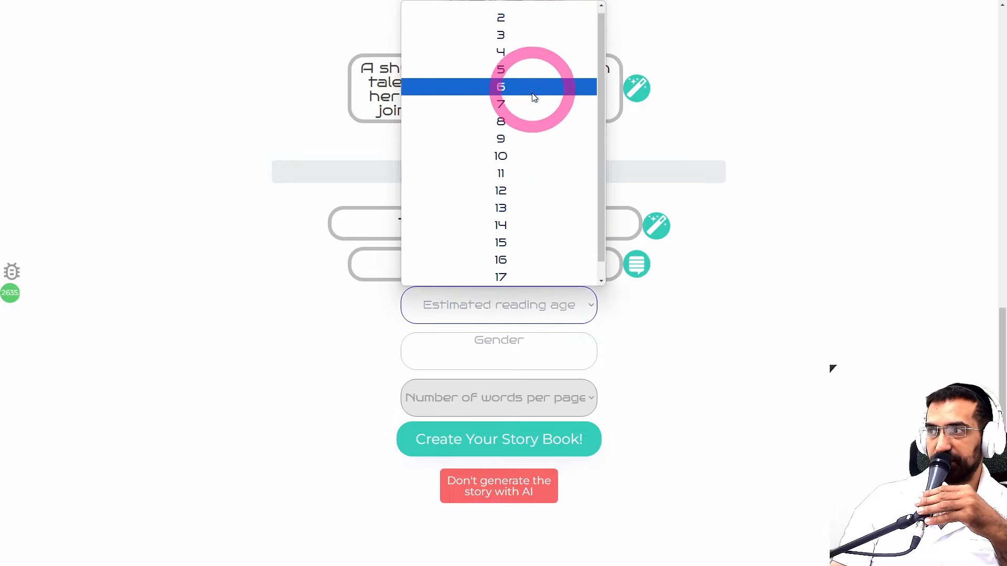
pyautogui.click(522, 190)
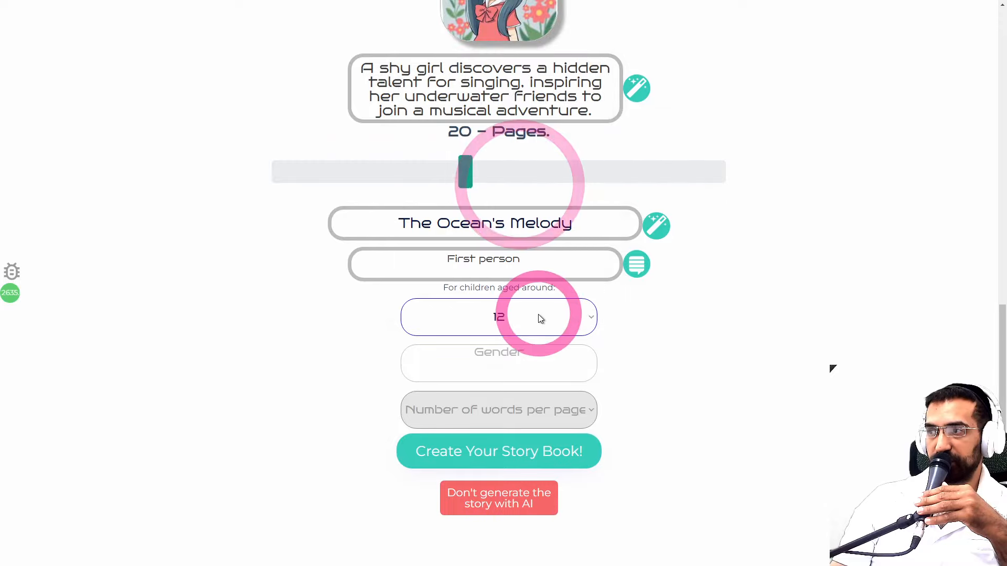
pyautogui.scroll(-1, 538, 313)
pyautogui.click(519, 299)
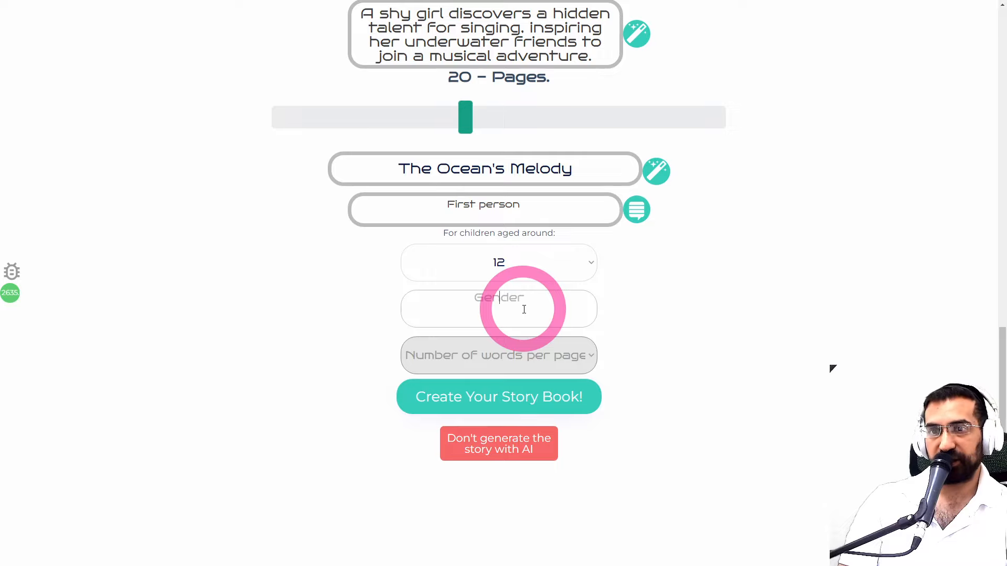
pyautogui.write('Girl, wearing a white gown')
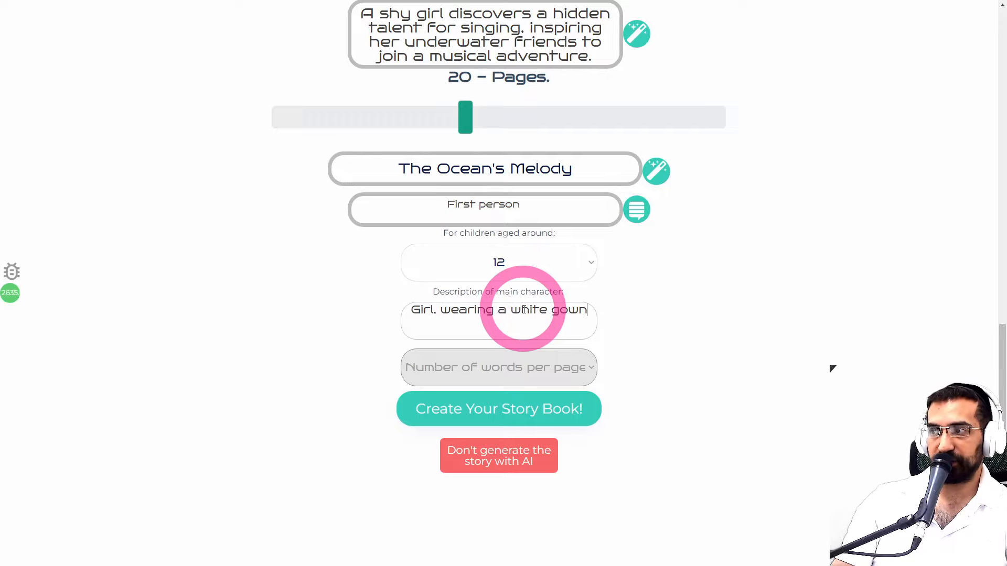
# Step: Set the number of words per page to 50 and create the story book
pyautogui.scroll(-1, 523, 309)
pyautogui.click(508, 360)
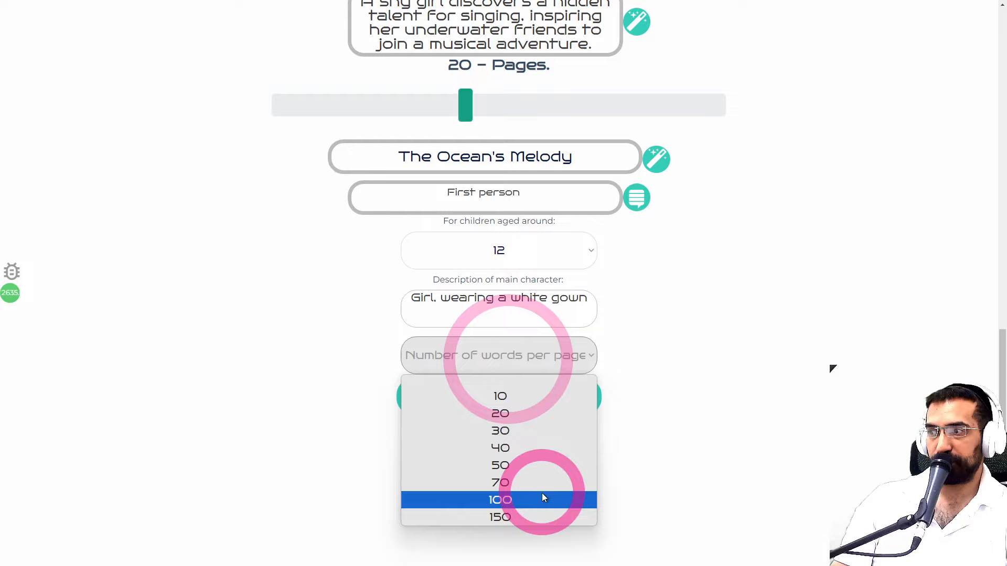
pyautogui.click(534, 467)
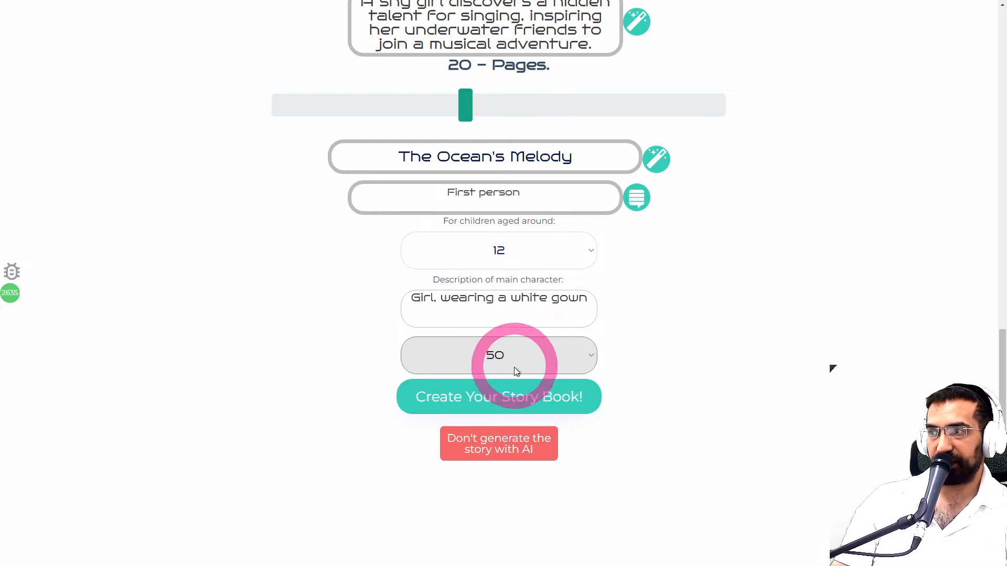
pyautogui.click(515, 393)
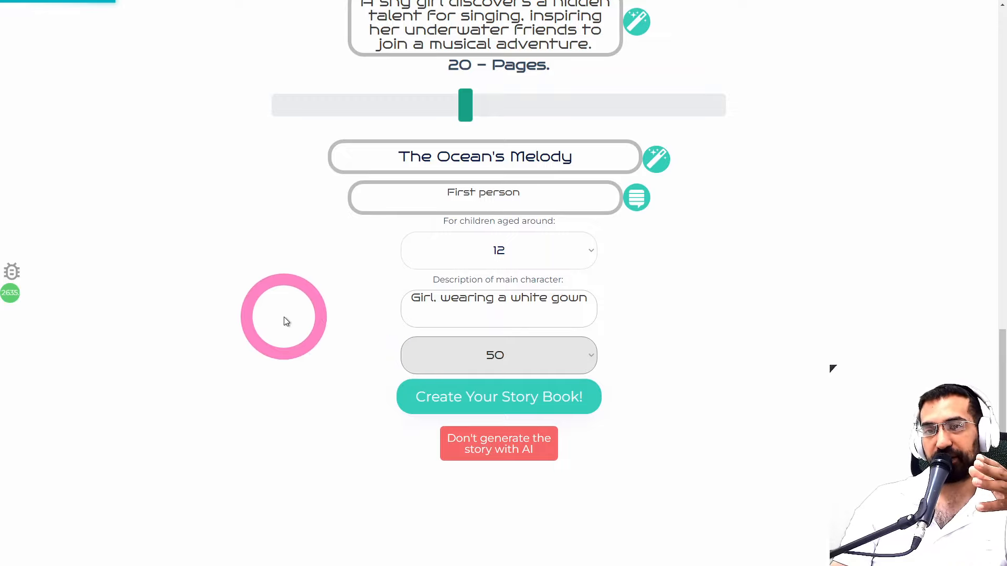
# Step: Review the story text on each page as the book's pages are generated
pyautogui.scroll(3, 452, 183)
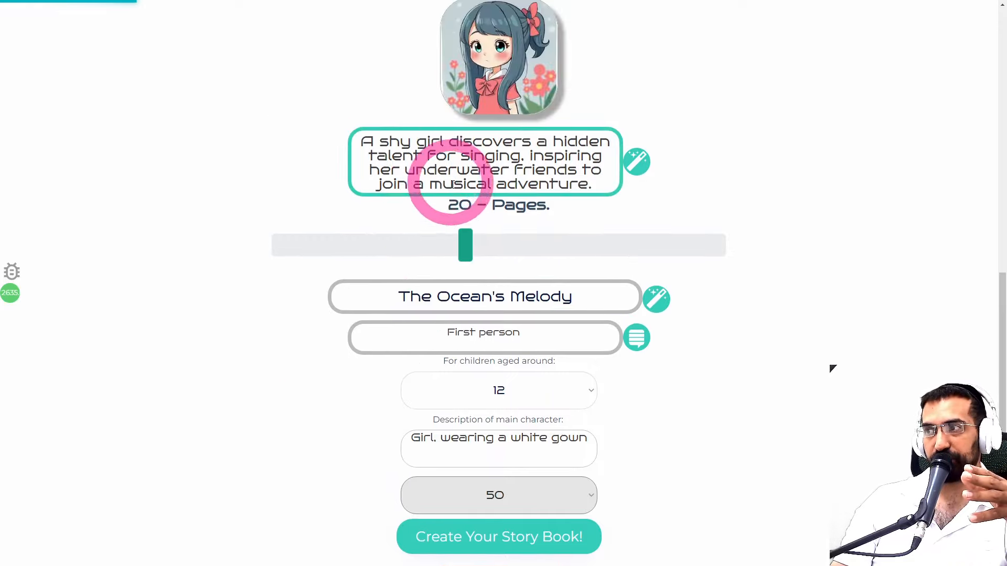
pyautogui.moveTo(465, 245); pyautogui.dragTo(603, 262)
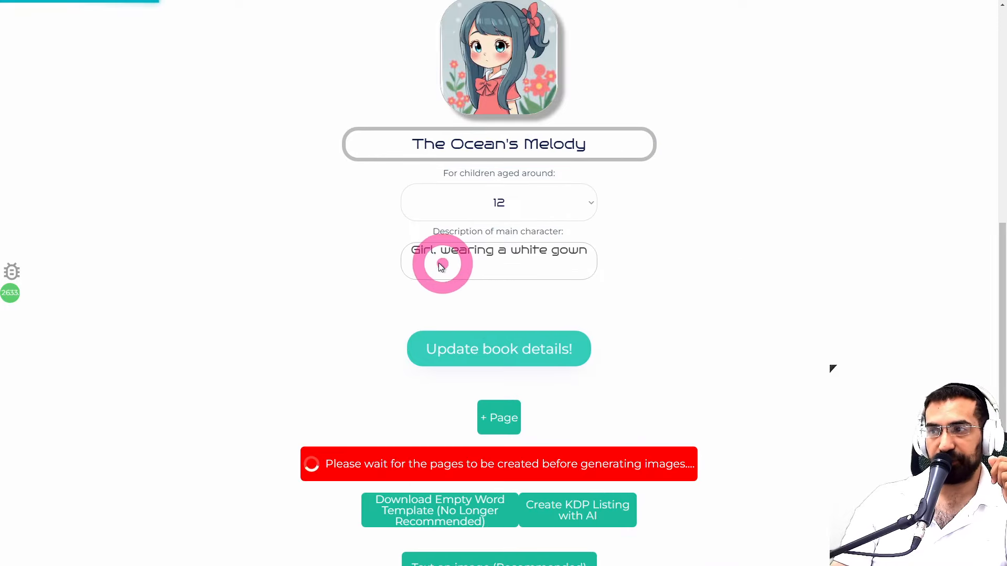
pyautogui.scroll(-4, 760, 254)
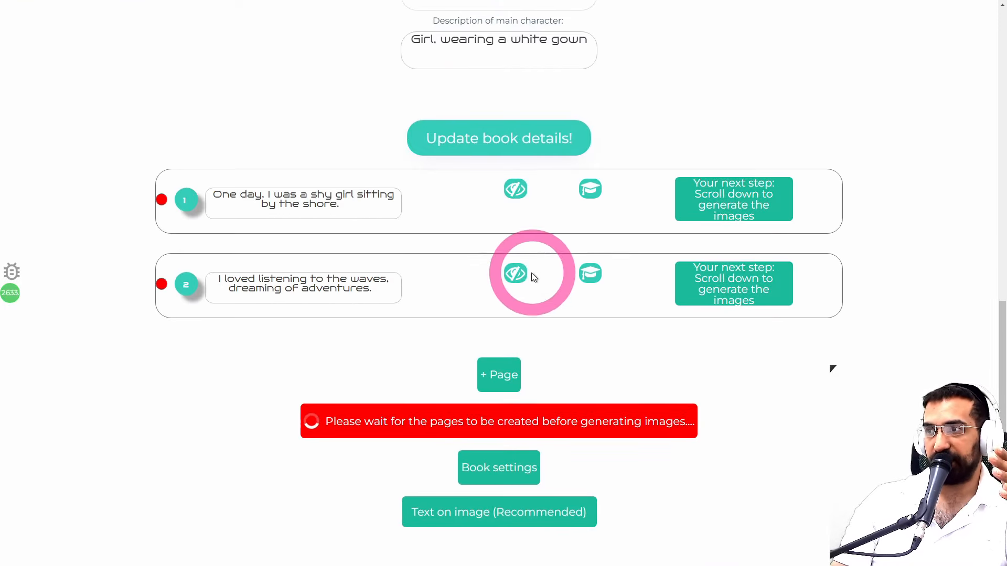
pyautogui.scroll(-3, 495, 295)
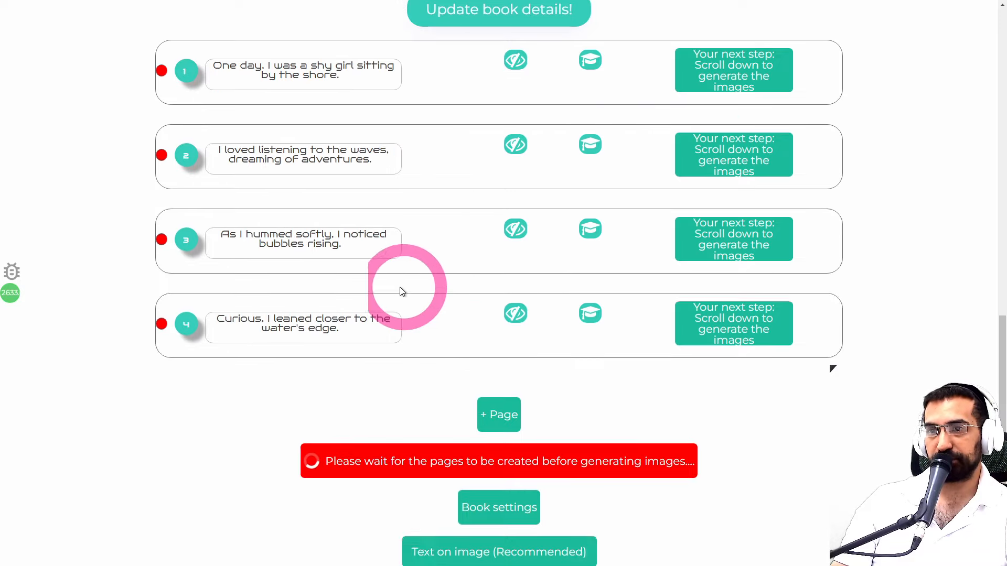
pyautogui.scroll(-2, 393, 294)
pyautogui.scroll(-2, 386, 296)
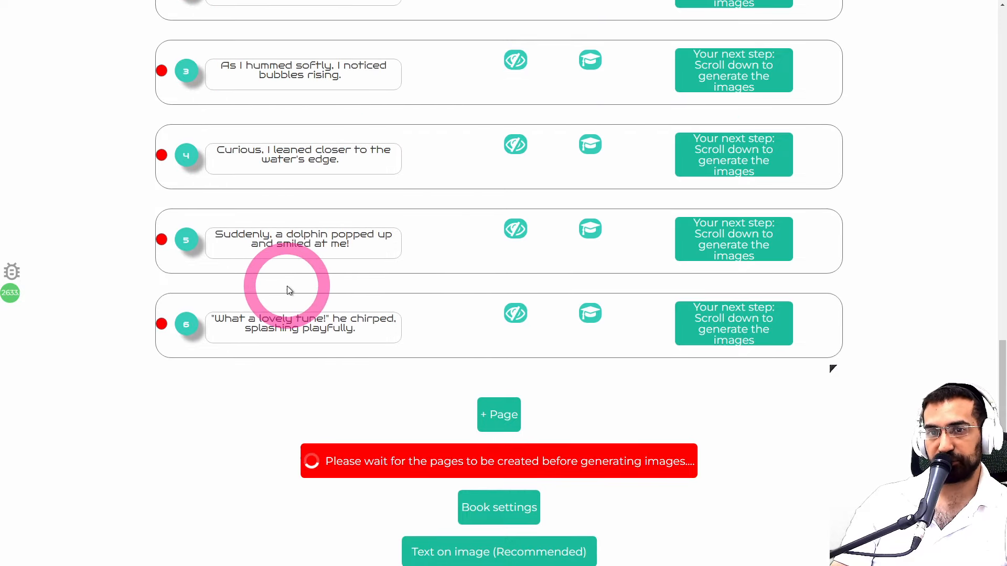
pyautogui.scroll(-2, 288, 287)
pyautogui.scroll(-2, 285, 300)
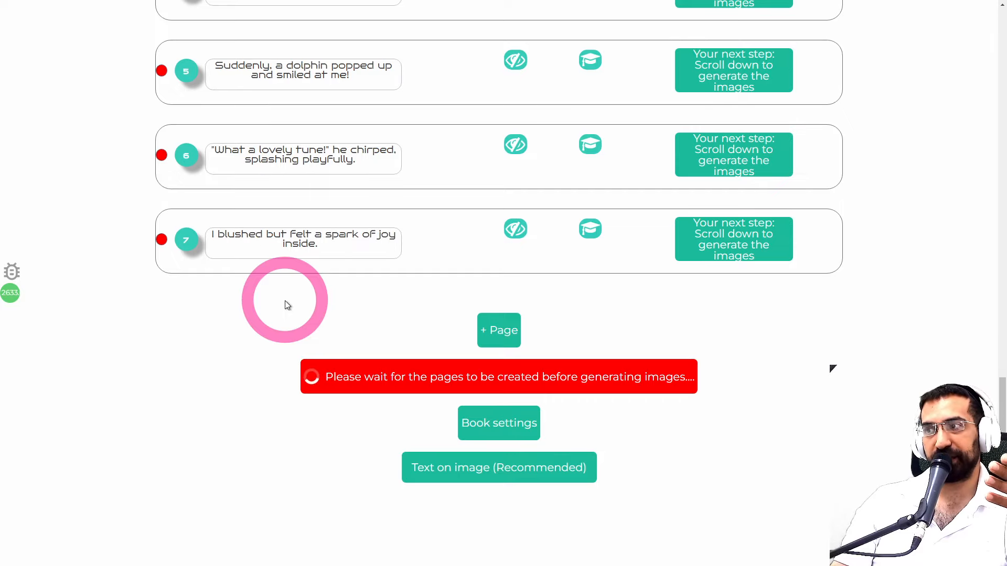
pyautogui.scroll(-2, 285, 304)
pyautogui.scroll(-2, 285, 309)
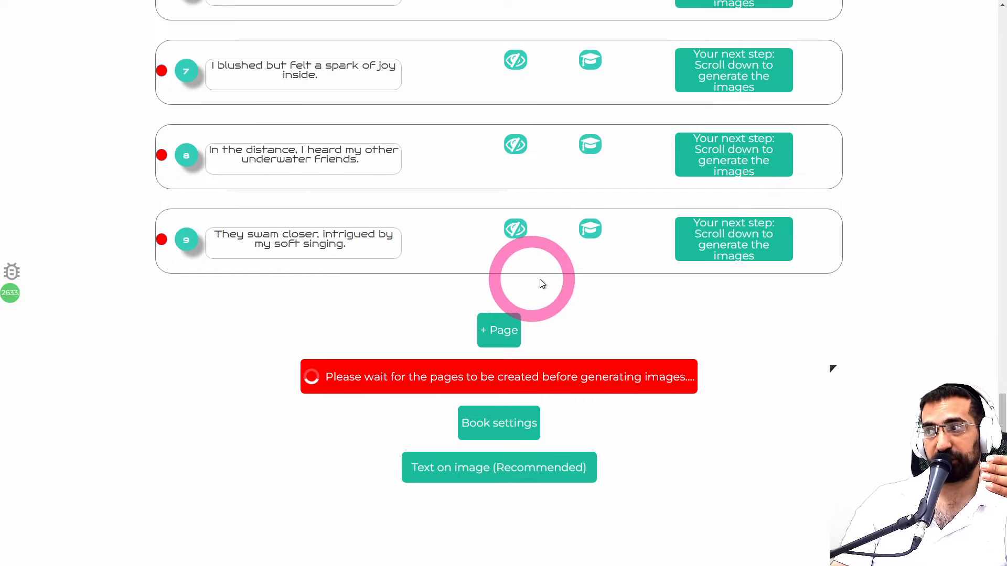
pyautogui.scroll(4, 585, 247)
pyautogui.scroll(-1, 584, 247)
pyautogui.scroll(3, 577, 117)
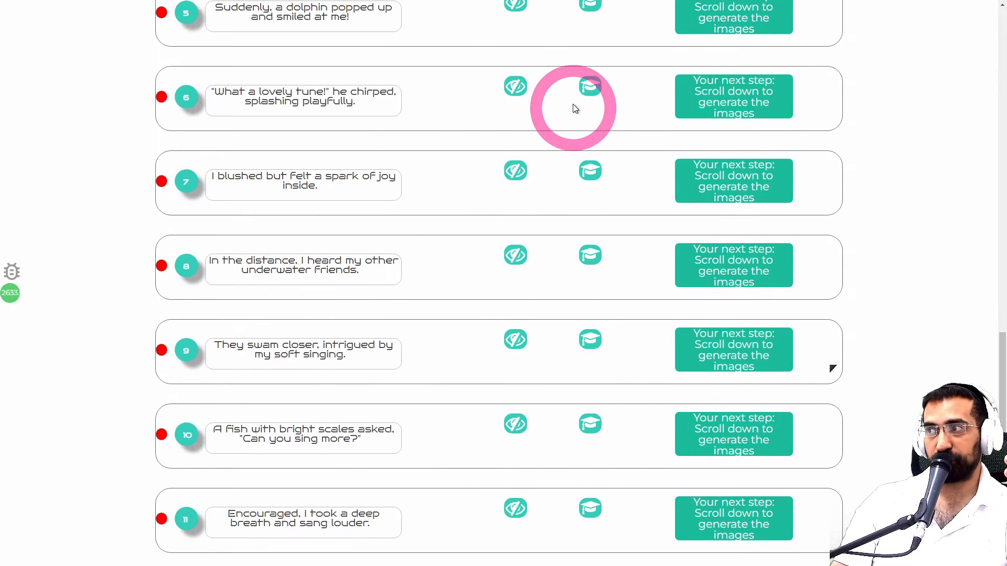
pyautogui.scroll(-7, 578, 84)
pyautogui.scroll(-2, 582, 261)
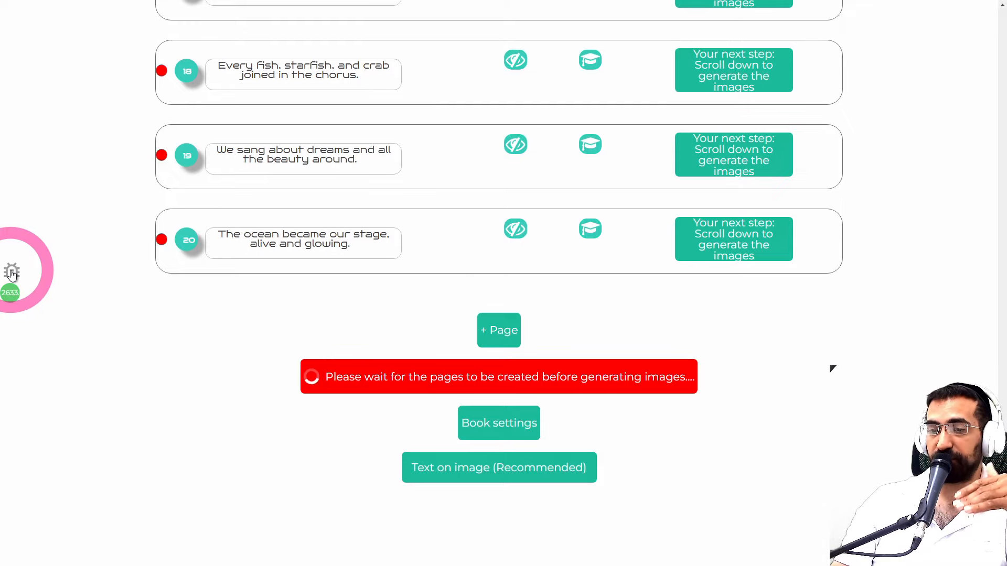
# Step: View the bug report and feature request form and close it without submitting anything
pyautogui.click(12, 273)
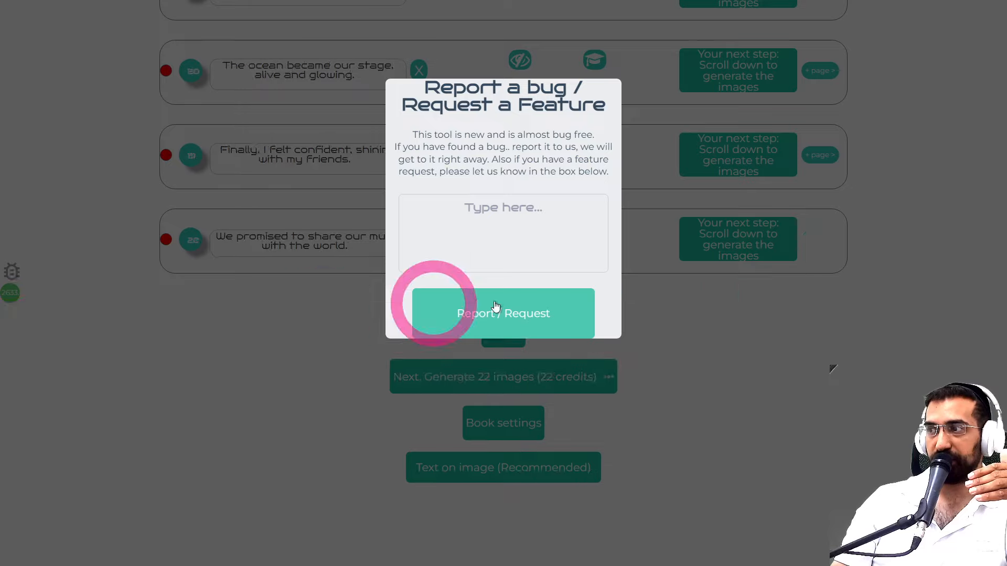
pyautogui.click(518, 237)
pyautogui.click(495, 317)
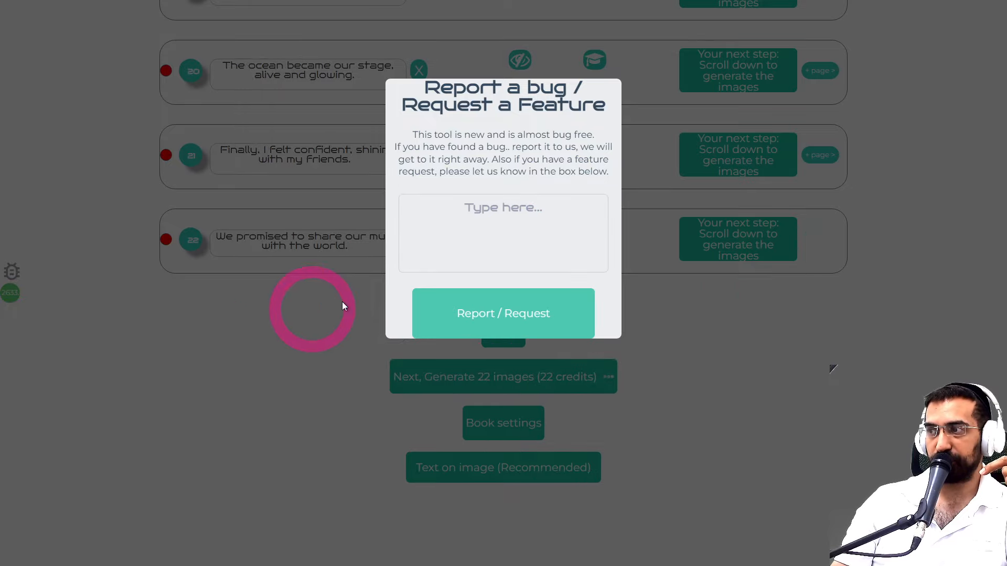
pyautogui.click(233, 349)
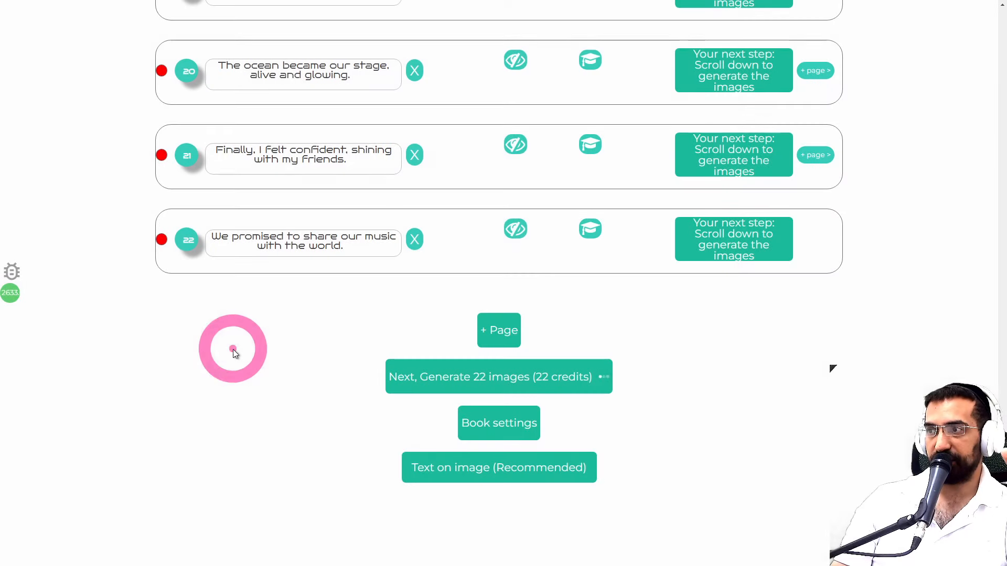
# Step: Add a new page after page 12 with the text "BLa bla" and save it
pyautogui.scroll(6, 247, 478)
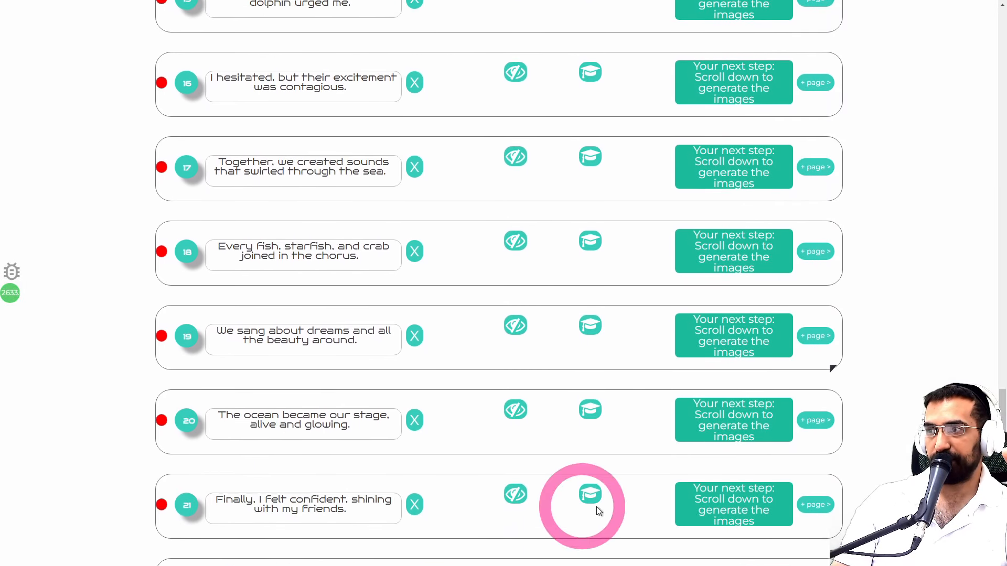
pyautogui.scroll(8, 624, 512)
pyautogui.click(825, 237)
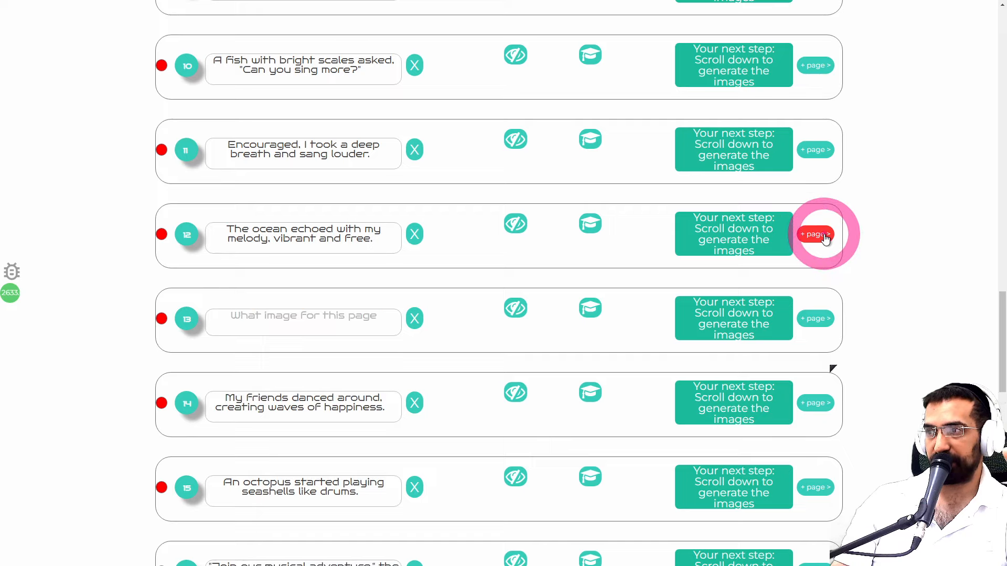
pyautogui.click(267, 323)
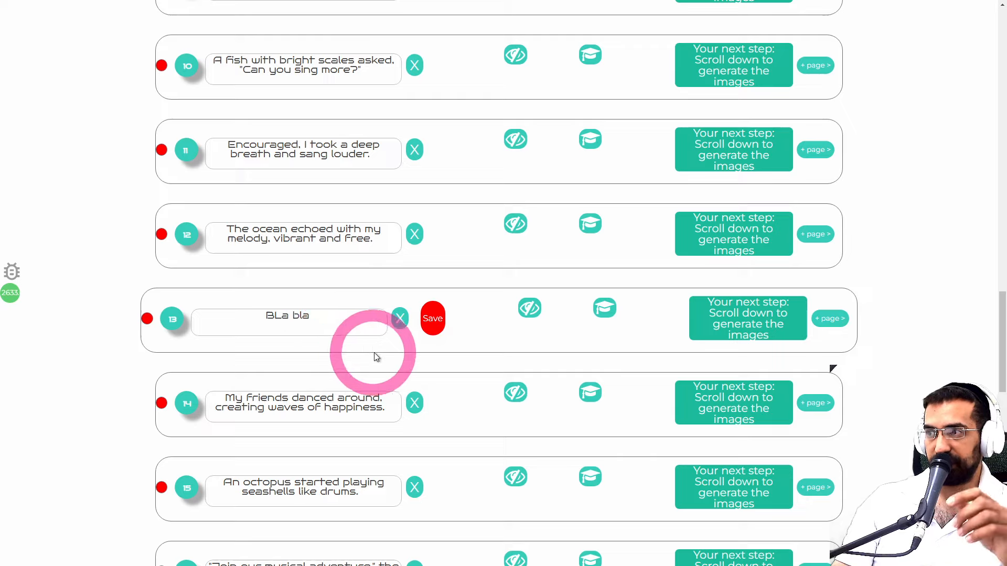
pyautogui.click(433, 321)
# Step: Rewrite page 1's story text with the Expand text rewriter and apply the result
pyautogui.scroll(1, 522, 331)
pyautogui.scroll(10, 522, 331)
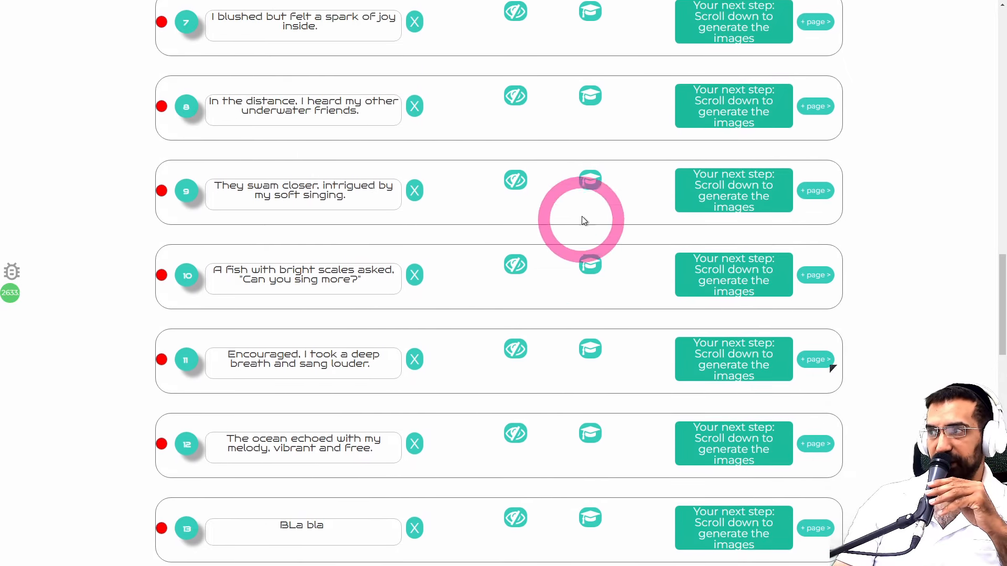
pyautogui.scroll(2, 608, 157)
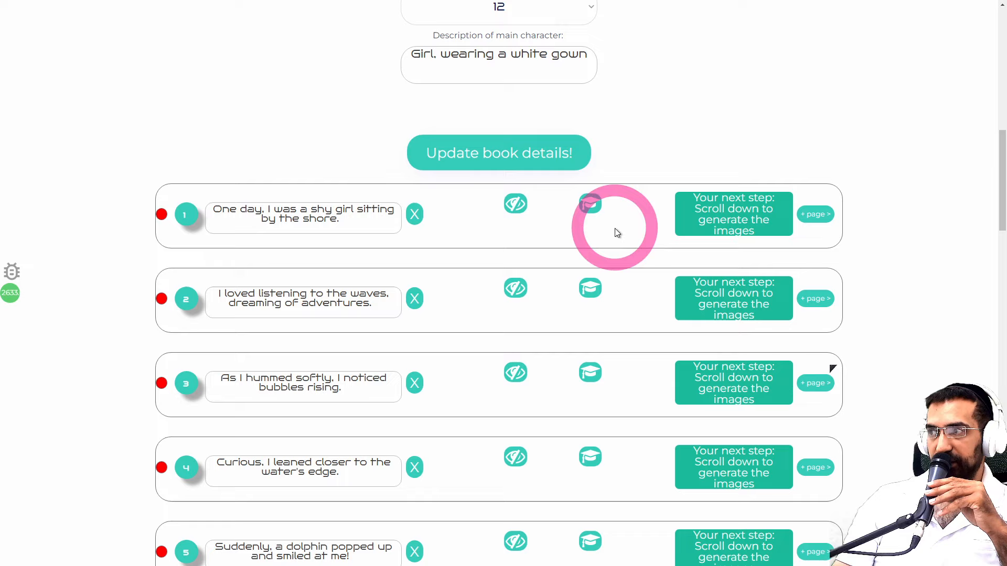
pyautogui.click(592, 205)
pyautogui.click(512, 126)
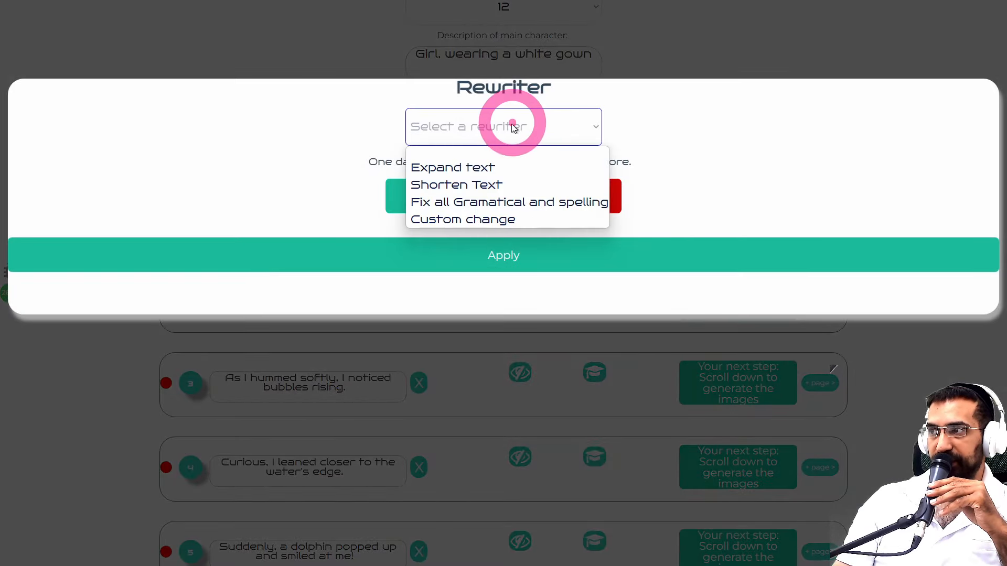
pyautogui.click(488, 164)
pyautogui.click(455, 196)
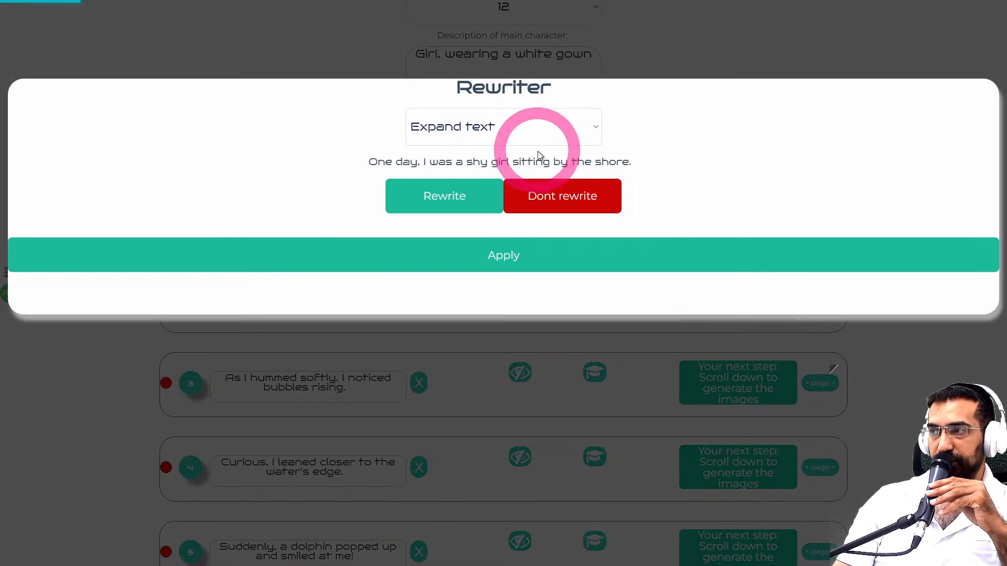
pyautogui.click(445, 196)
pyautogui.click(383, 265)
pyautogui.moveTo(226, 216); pyautogui.dragTo(326, 236)
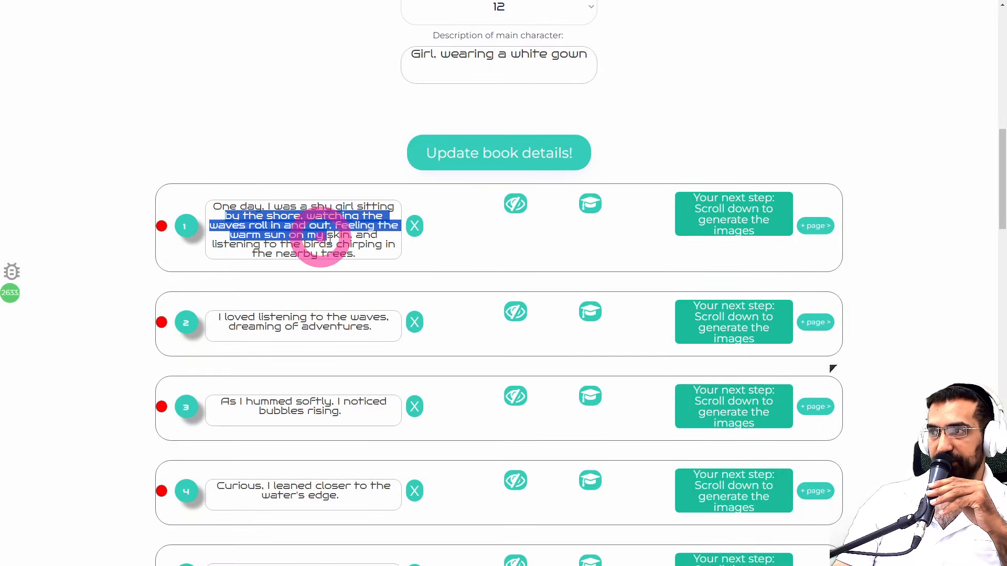
# Step: Rewrite page 2's text with a Custom change, "Make it funny", and apply the result
pyautogui.click(590, 312)
pyautogui.click(455, 126)
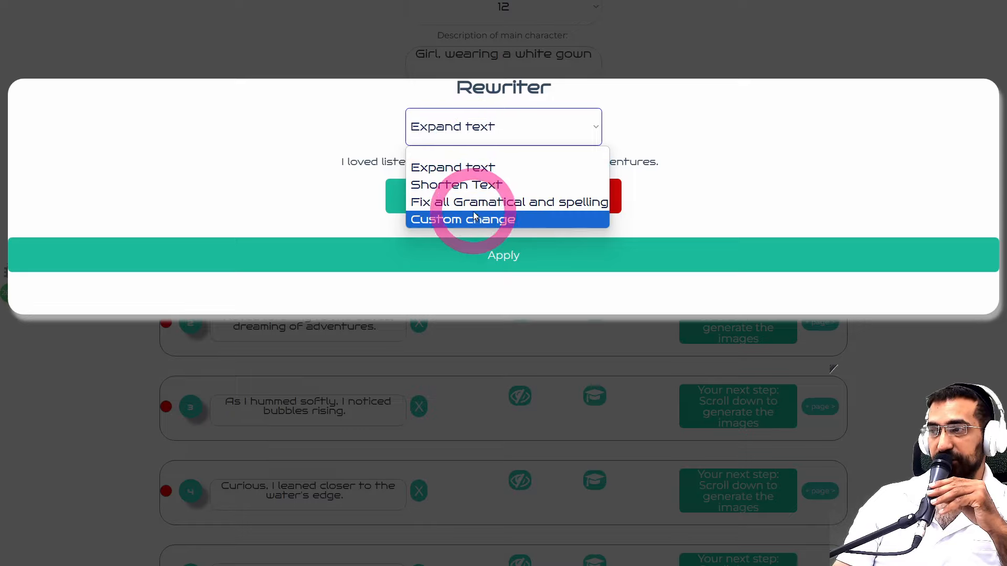
pyautogui.click(473, 219)
pyautogui.click(473, 167)
pyautogui.write('Make it funny')
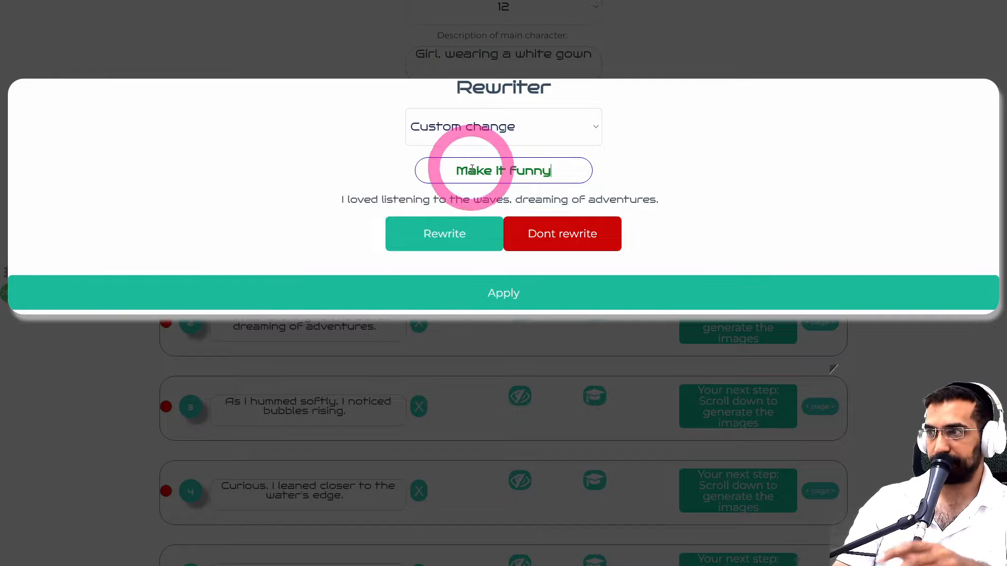
pyautogui.click(455, 240)
pyautogui.click(470, 303)
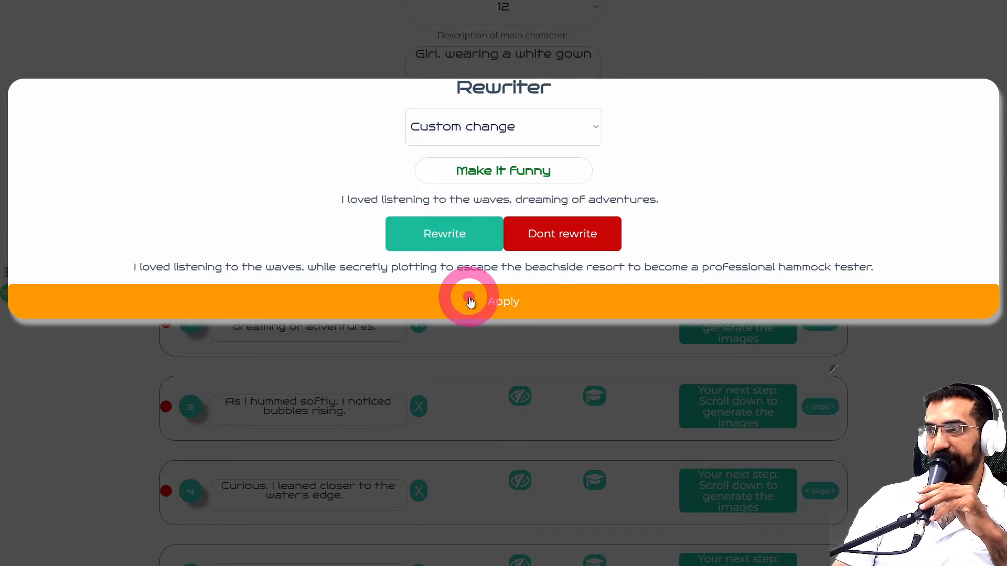
pyautogui.click(759, 301)
pyautogui.click(288, 335)
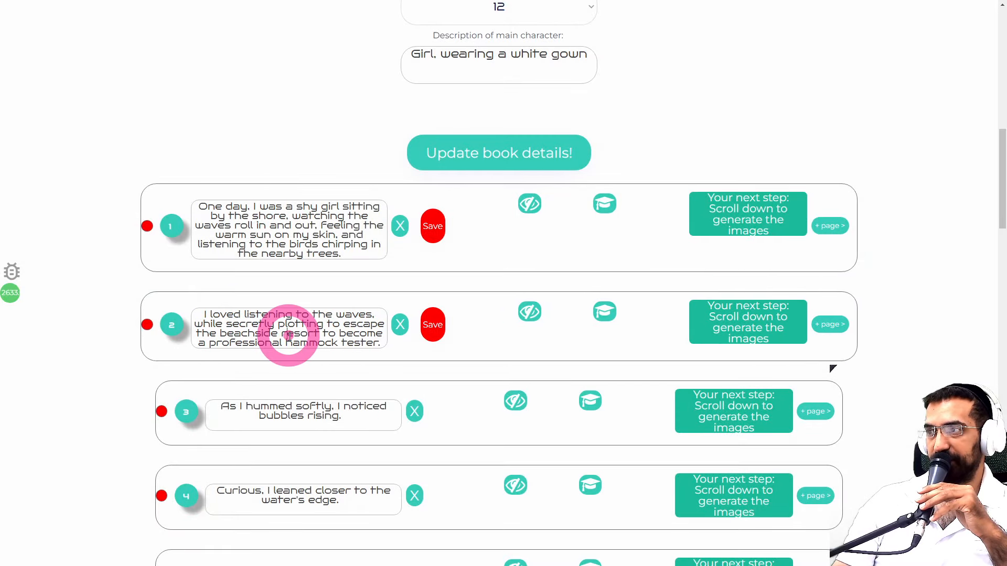
# Step: Start generating the images for all of the book's pages
pyautogui.scroll(-1, 463, 347)
pyautogui.scroll(-20, 461, 345)
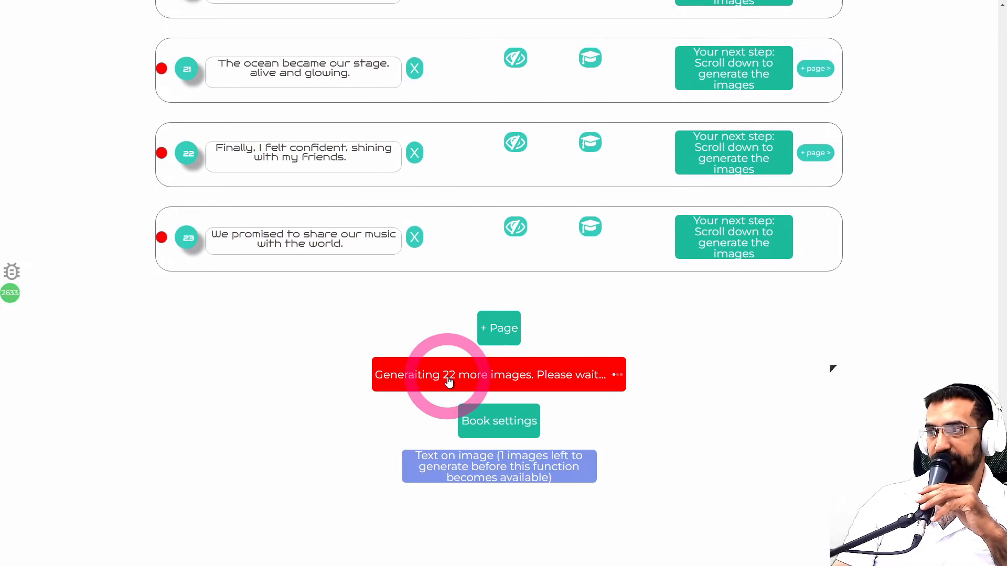
pyautogui.scroll(15, 377, 464)
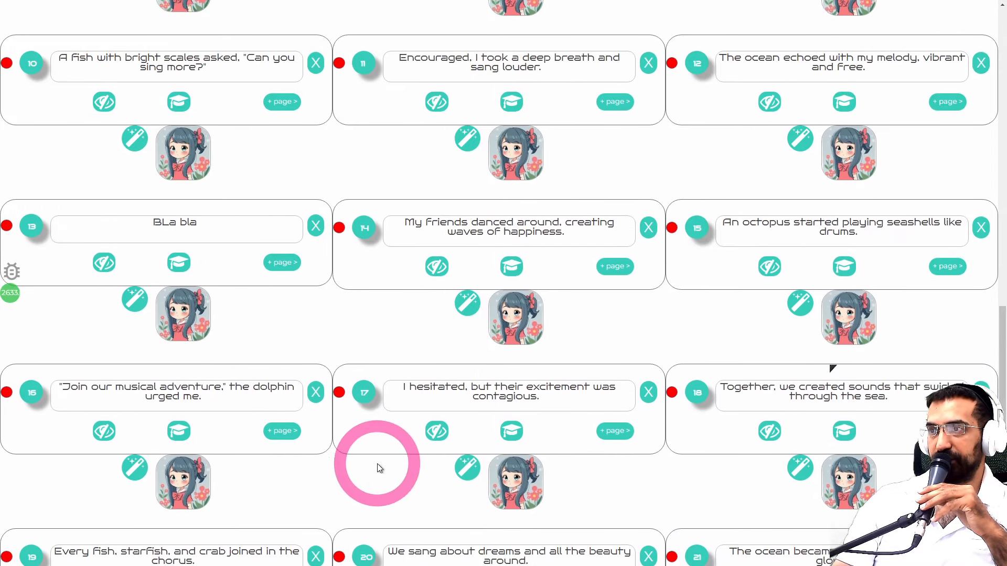
pyautogui.scroll(-4, 785, 292)
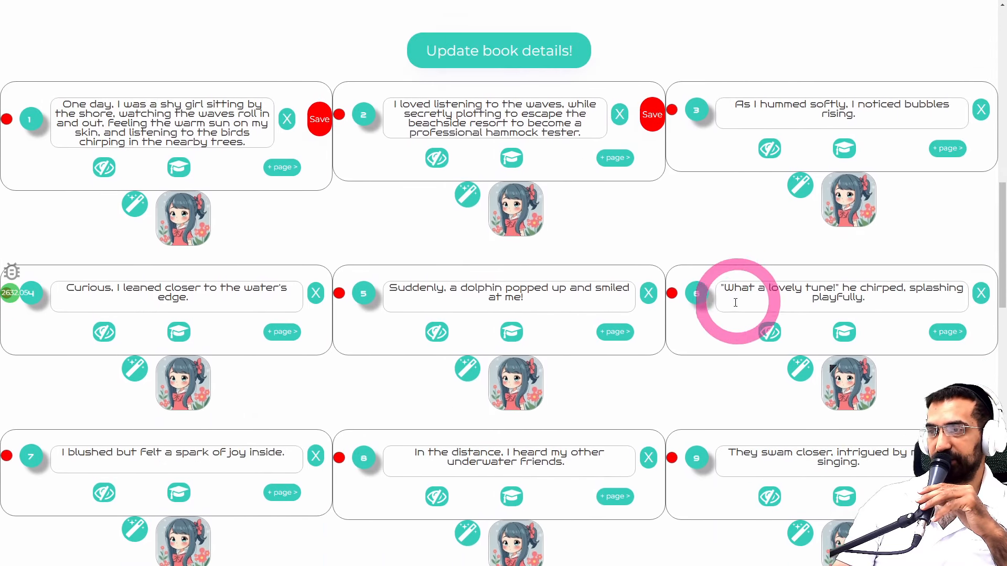
# Step: Check the age and main character description against the character picture used on each page
pyautogui.scroll(3, 657, 294)
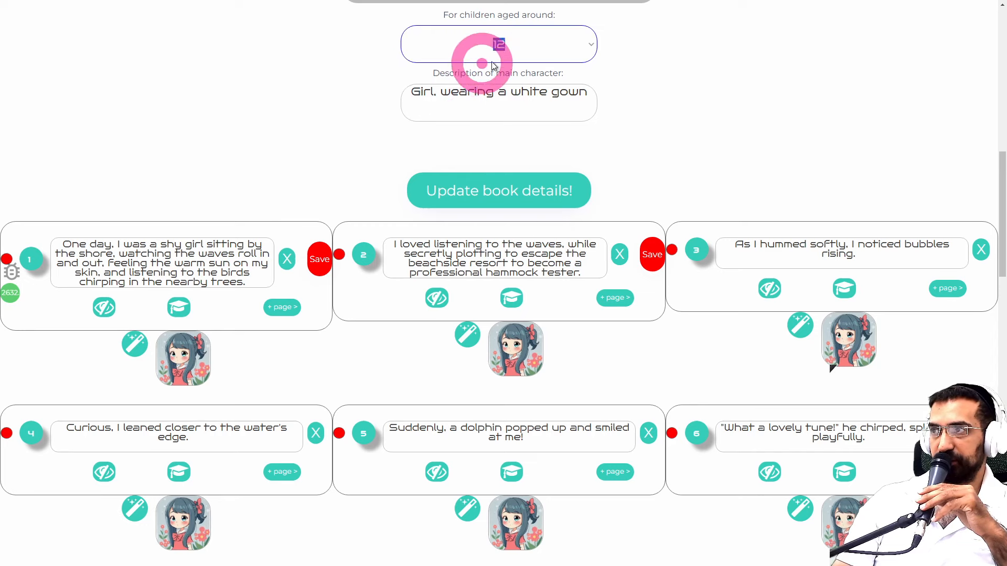
pyautogui.moveTo(423, 91); pyautogui.dragTo(575, 91)
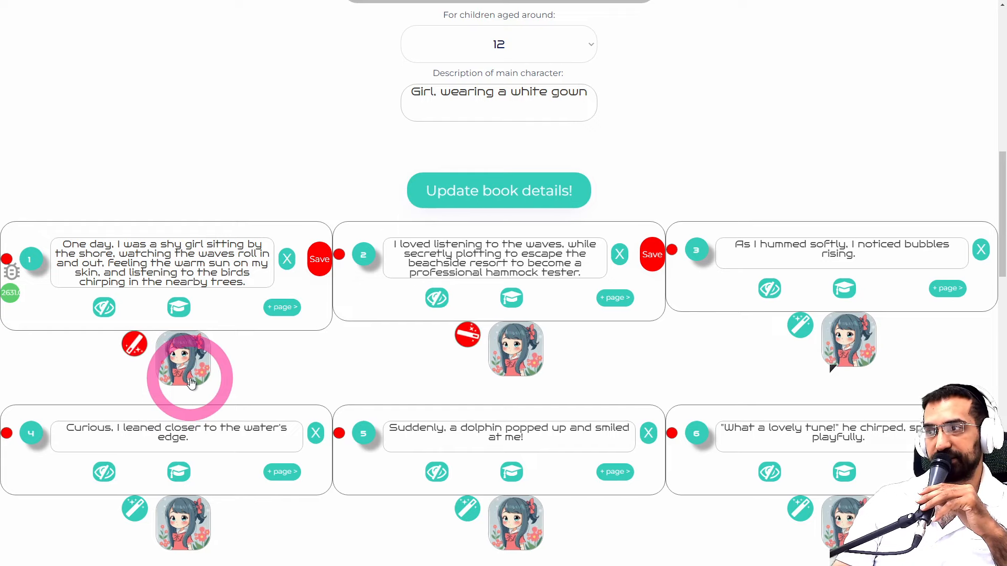
pyautogui.scroll(-6, 865, 393)
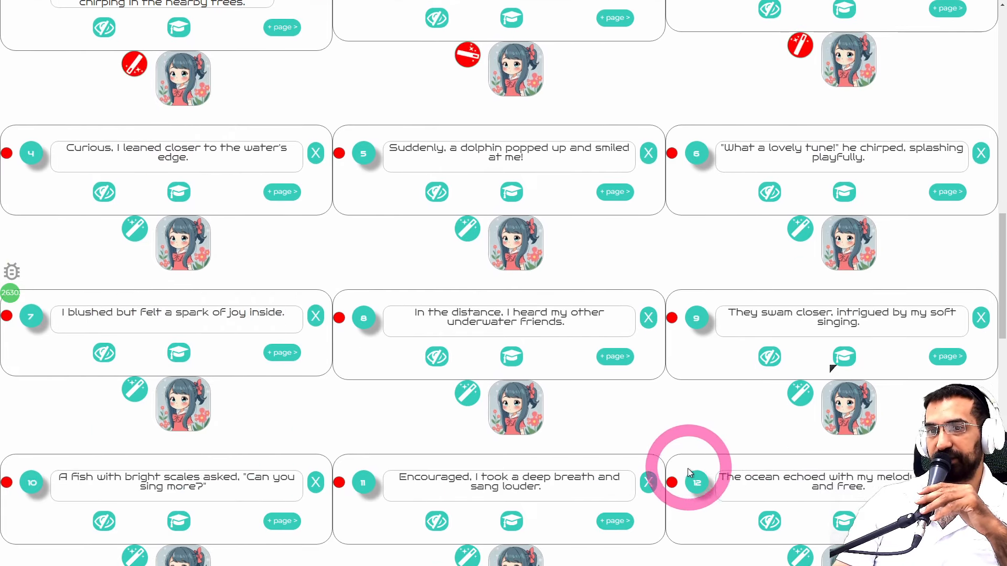
pyautogui.scroll(4, 329, 301)
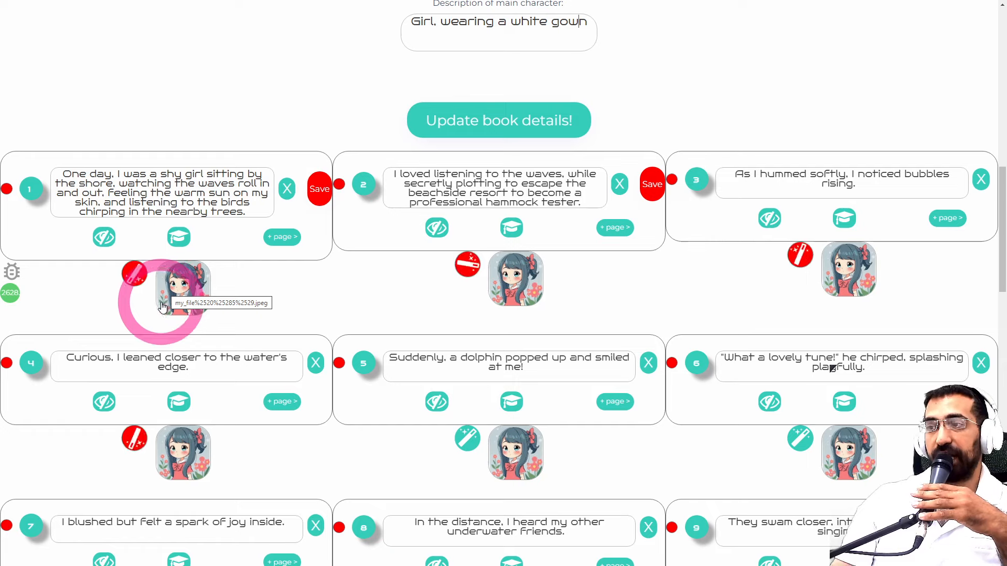
# Step: Show page 1's detailed image description, compare it with the story text, and hide it again
pyautogui.click(83, 139)
pyautogui.moveTo(70, 160); pyautogui.dragTo(312, 206)
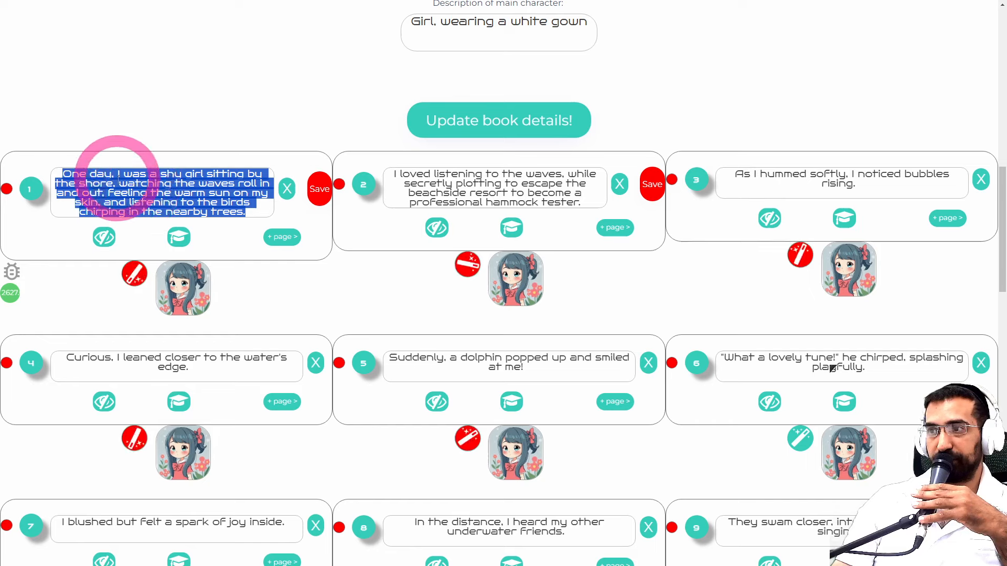
pyautogui.click(105, 238)
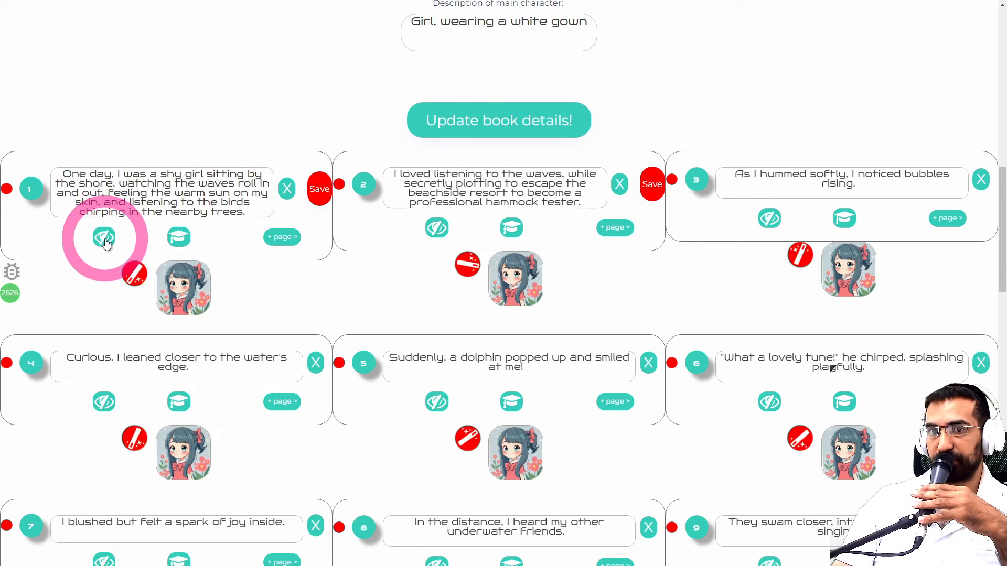
pyautogui.moveTo(89, 266); pyautogui.dragTo(189, 409)
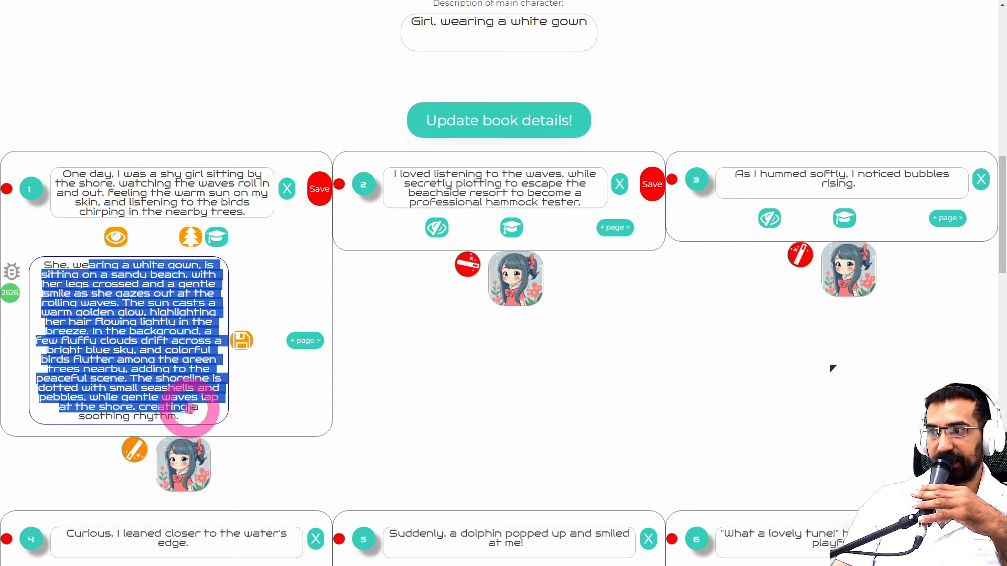
pyautogui.click(233, 357)
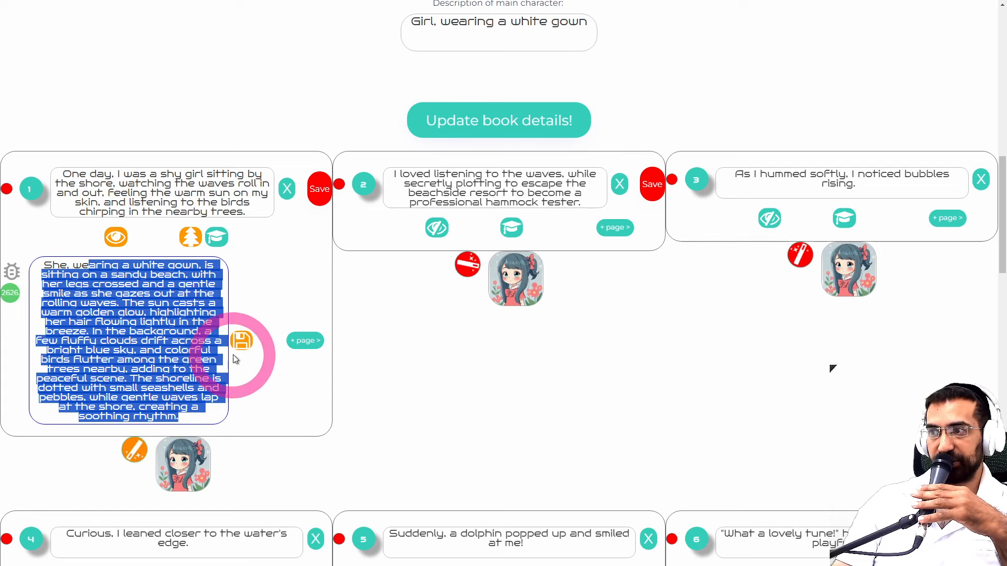
pyautogui.click(116, 237)
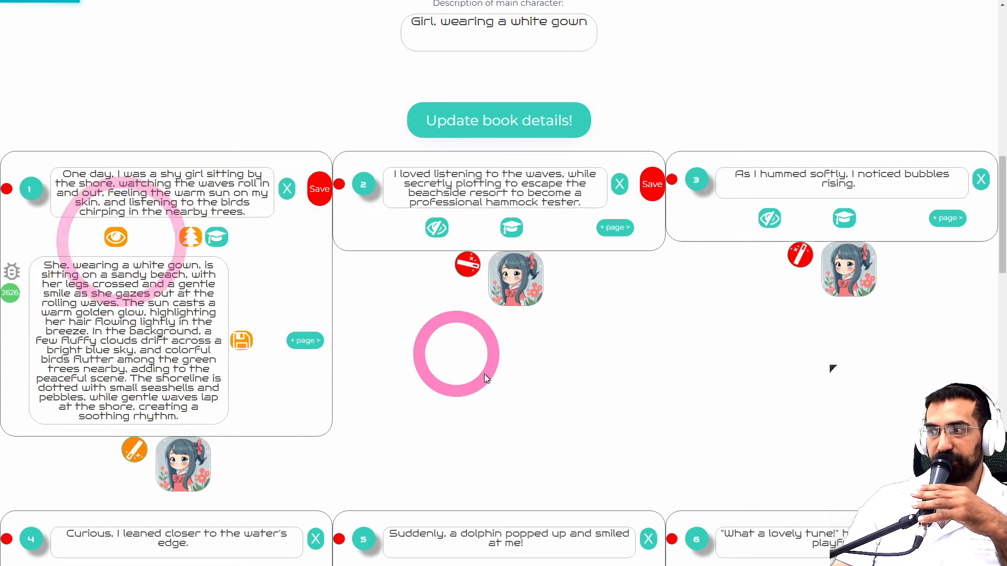
pyautogui.click(115, 237)
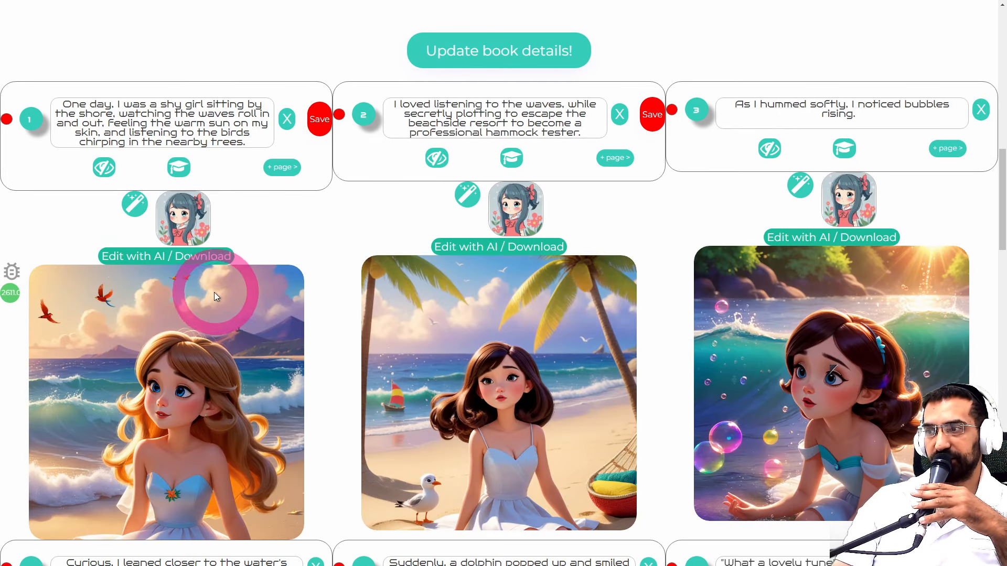
# Step: Examine the generated illustrations for pages 1 to 6 and compare page 5's image with its text
pyautogui.scroll(-10, 279, 215)
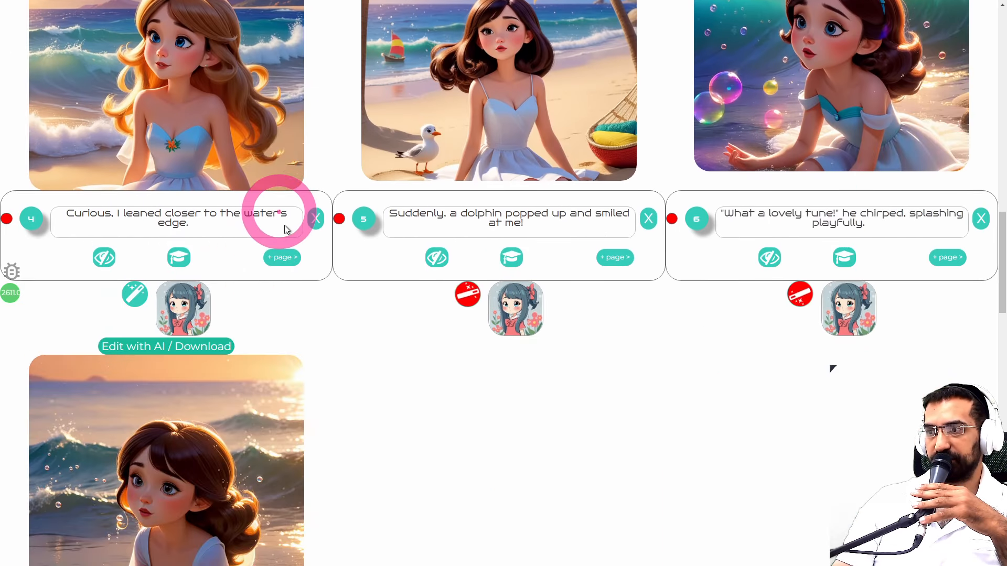
pyautogui.scroll(5, 288, 228)
pyautogui.scroll(1, 252, 263)
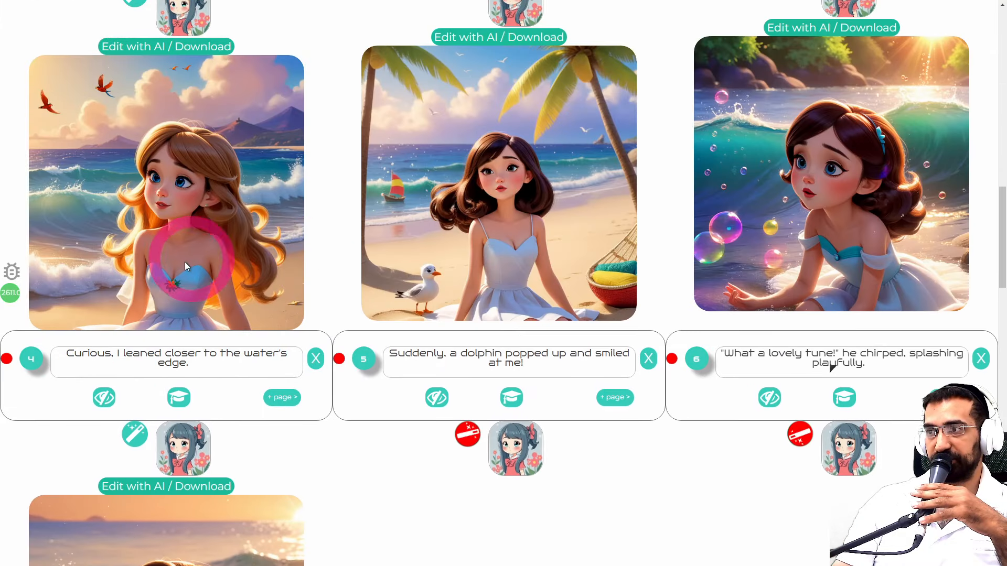
pyautogui.scroll(-5, 695, 255)
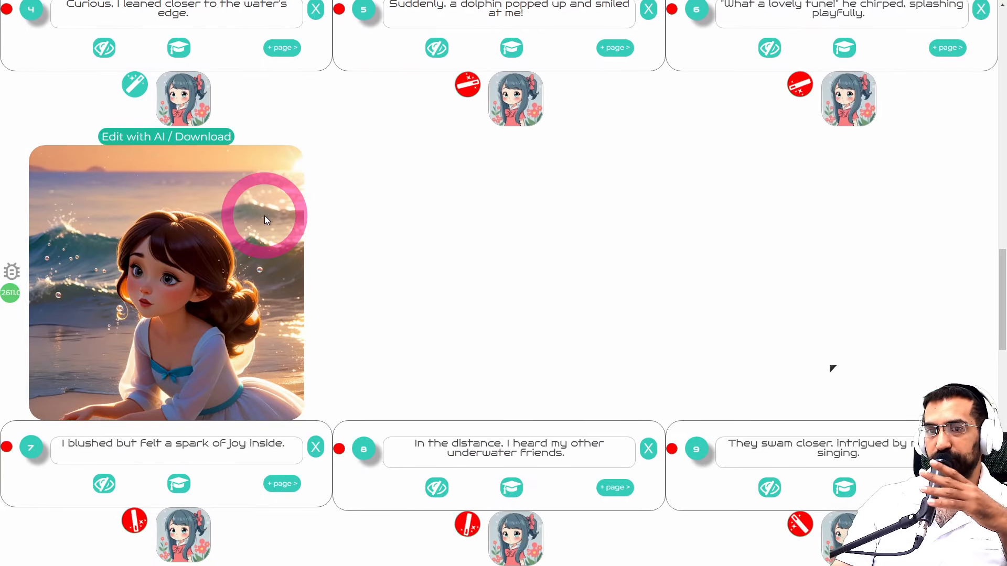
pyautogui.scroll(-2, 302, 240)
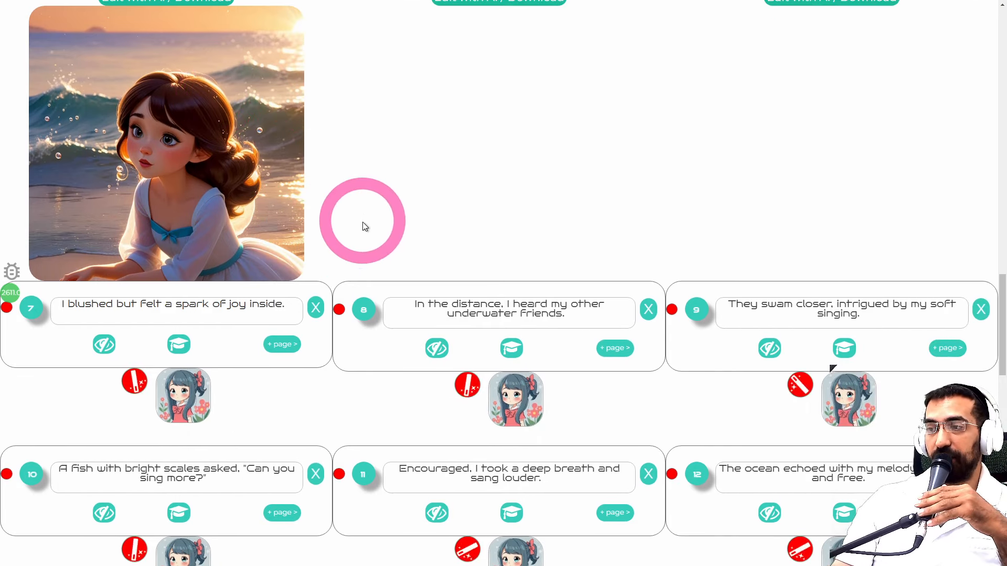
pyautogui.scroll(-2, 719, 226)
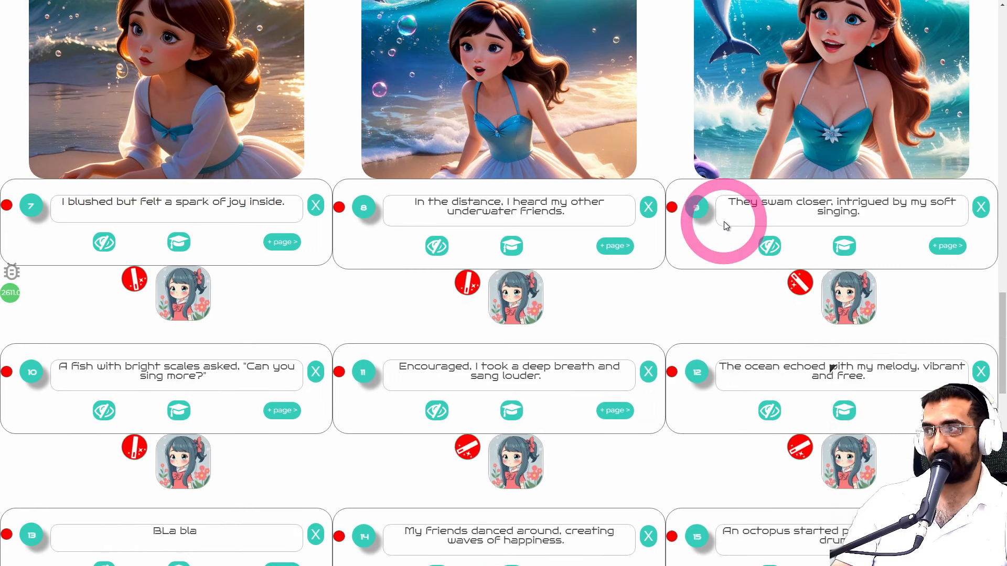
pyautogui.scroll(6, 695, 232)
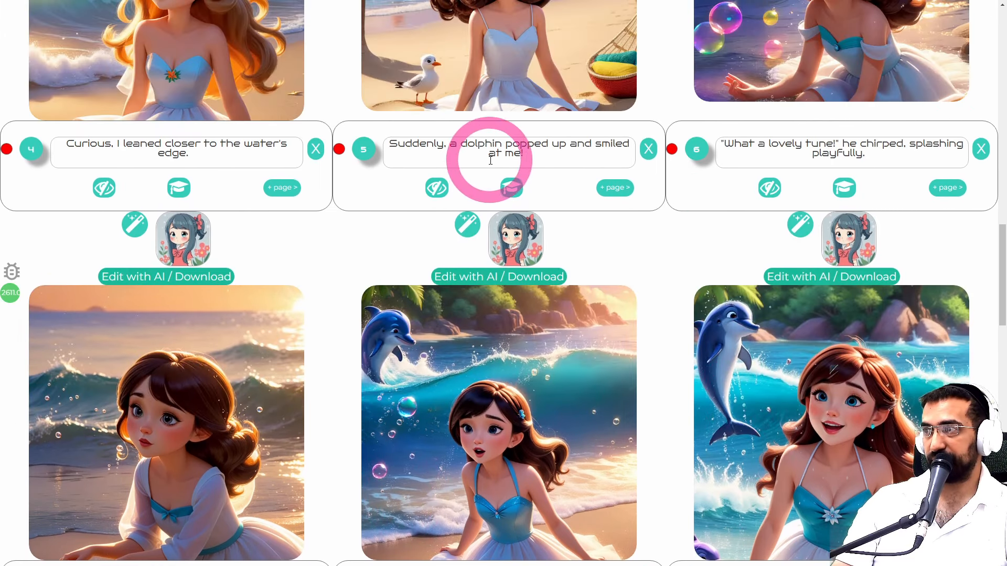
pyautogui.moveTo(419, 144); pyautogui.dragTo(549, 142)
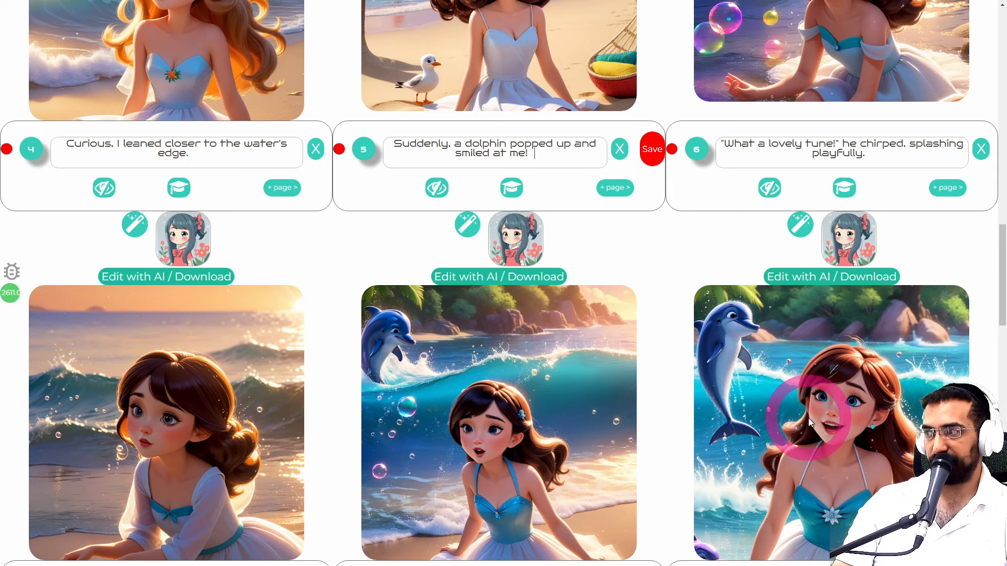
# Step: Look through the remaining pages' illustrations down to the end of the book to check generation progress
pyautogui.scroll(-1, 900, 385)
pyautogui.scroll(-5, 898, 385)
pyautogui.scroll(-1, 600, 339)
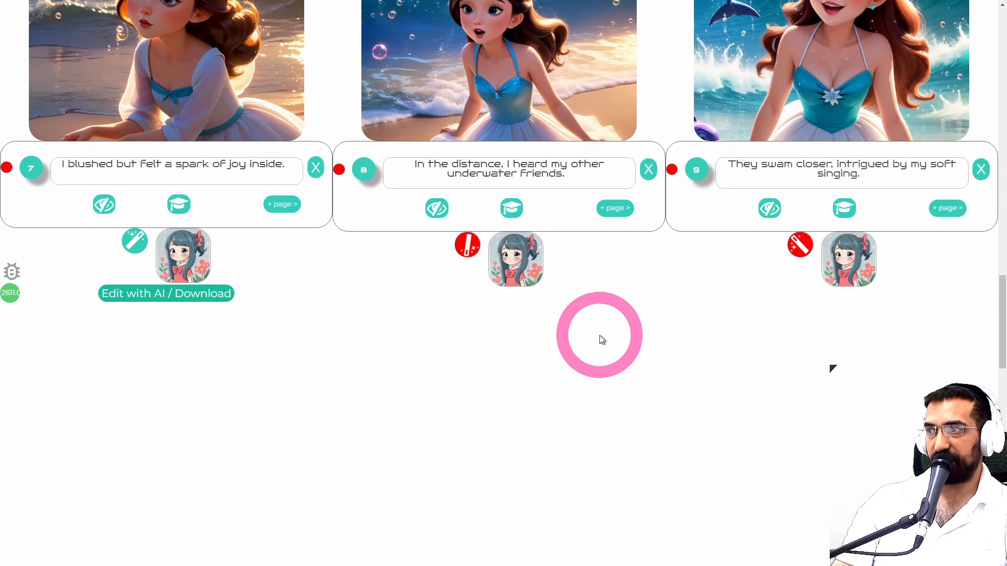
pyautogui.scroll(-7, 591, 342)
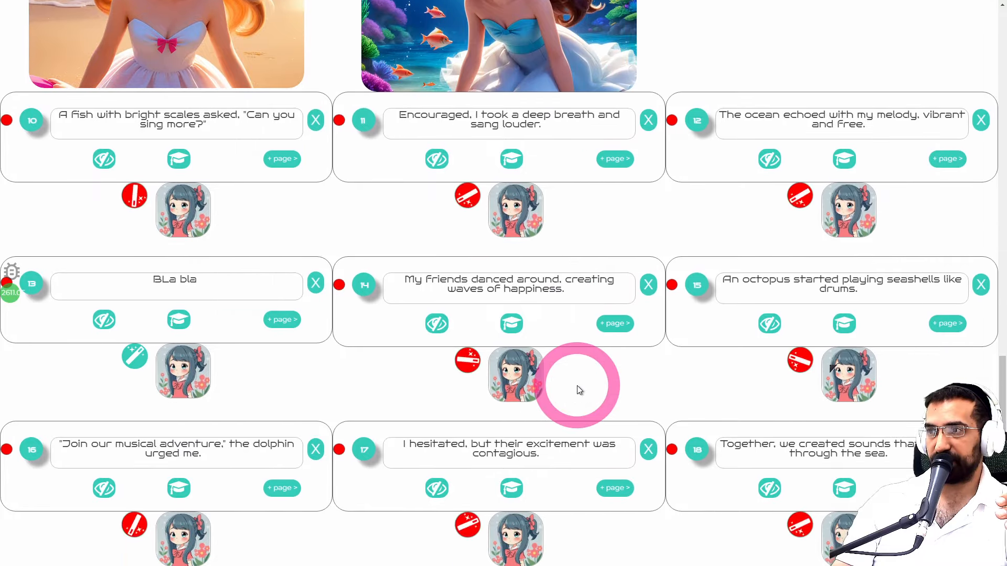
pyautogui.moveTo(1002, 370); pyautogui.dragTo(981, 244)
pyautogui.scroll(-5, 833, 368)
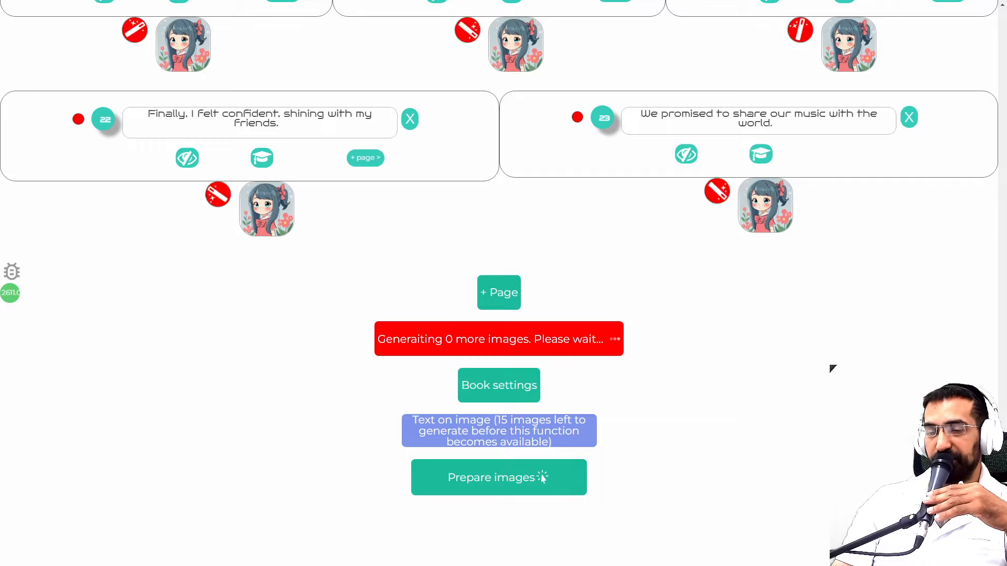
# Step: Show the book settings and create an AI-written introduction page for the book
pyautogui.click(509, 380)
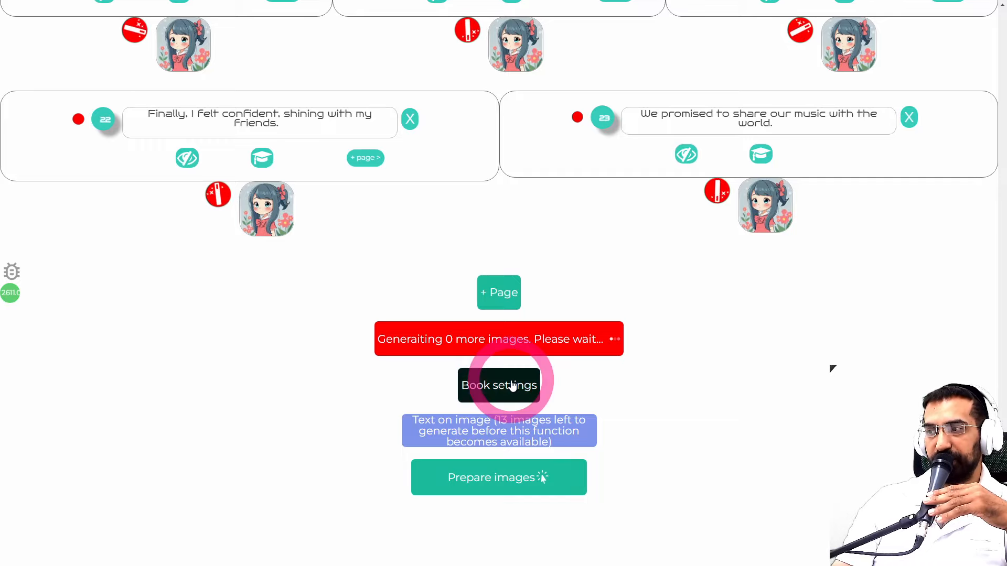
pyautogui.scroll(-1, 543, 398)
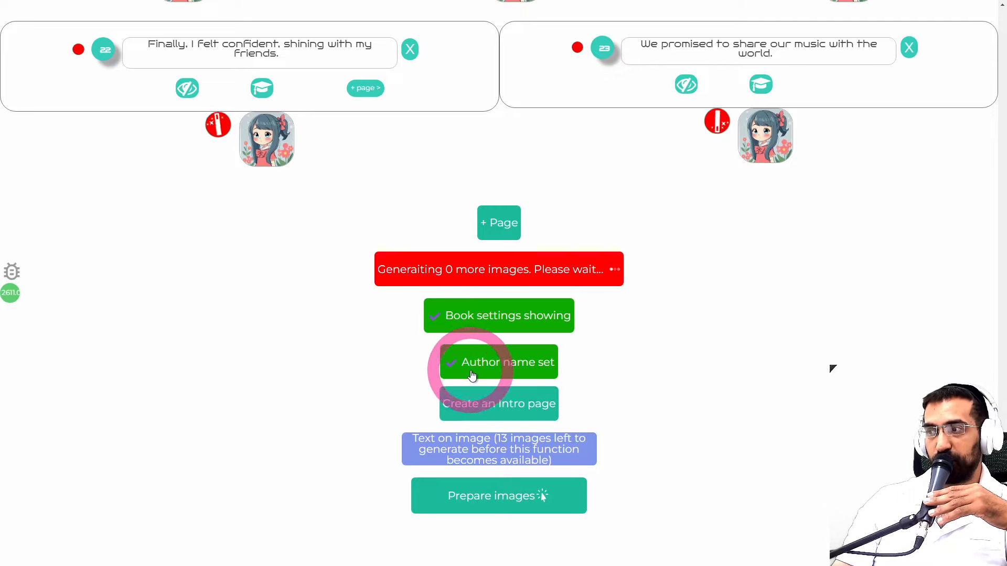
pyautogui.click(482, 406)
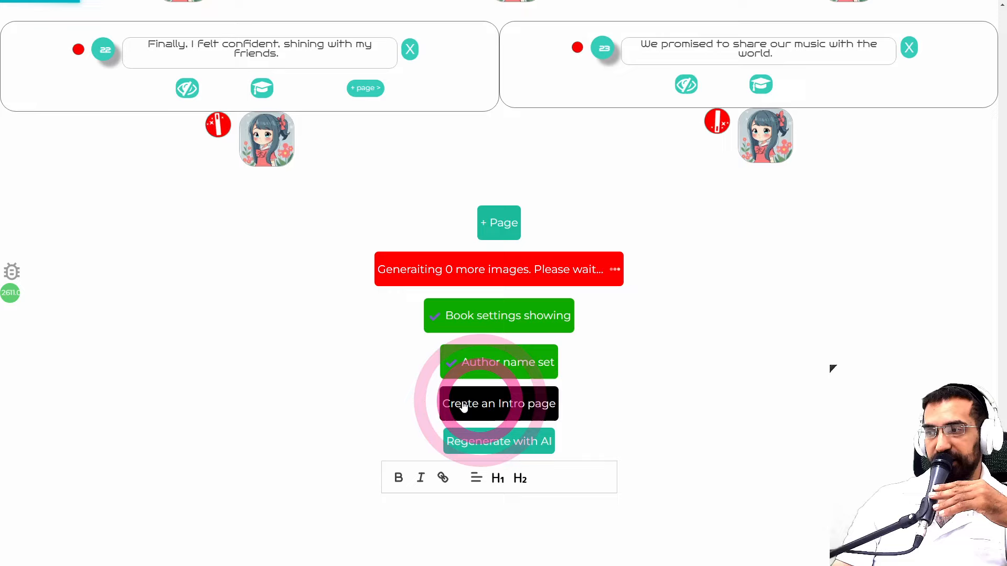
pyautogui.scroll(-4, 318, 400)
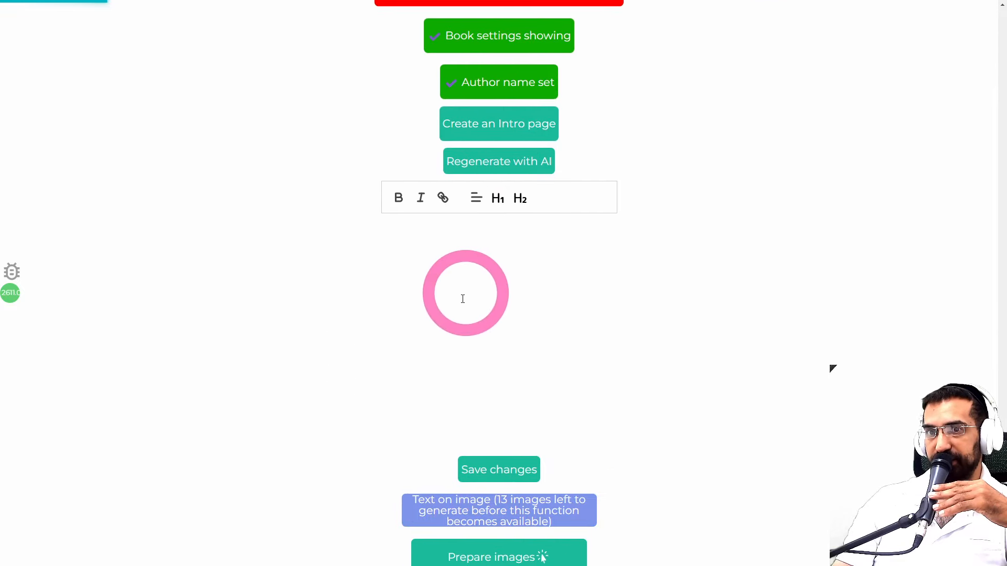
# Step: Read through both paragraphs of the generated introduction page
pyautogui.moveTo(403, 292); pyautogui.dragTo(512, 362)
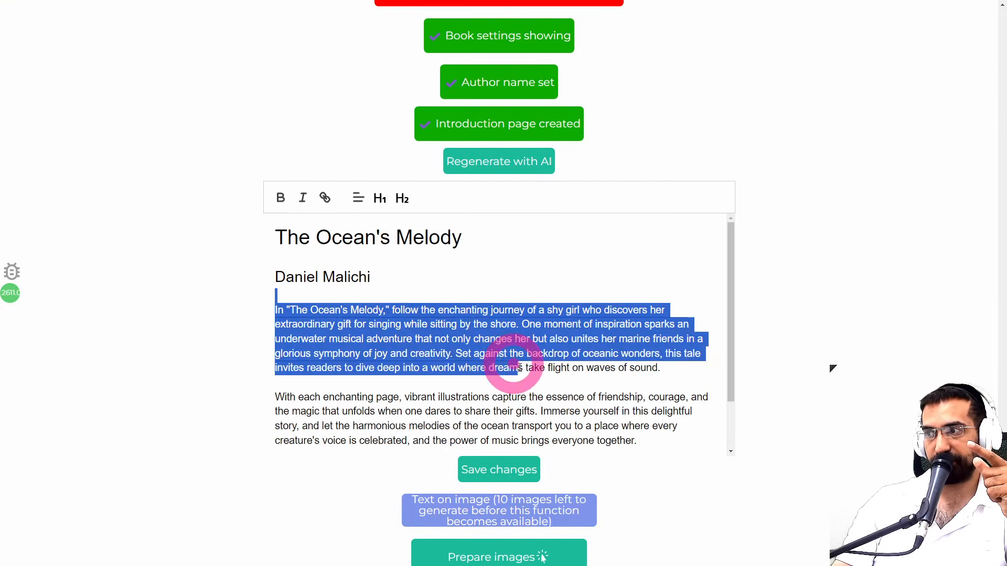
pyautogui.click(539, 379)
pyautogui.scroll(-1, 535, 377)
pyautogui.scroll(1, 506, 323)
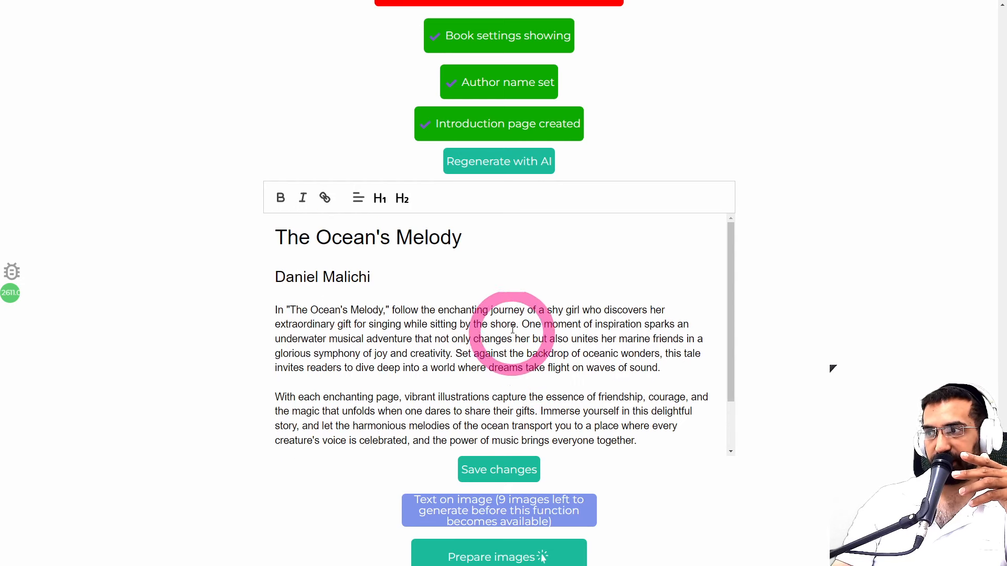
pyautogui.moveTo(274, 310); pyautogui.dragTo(557, 398)
pyautogui.moveTo(579, 310); pyautogui.dragTo(606, 393)
pyautogui.scroll(1, 566, 357)
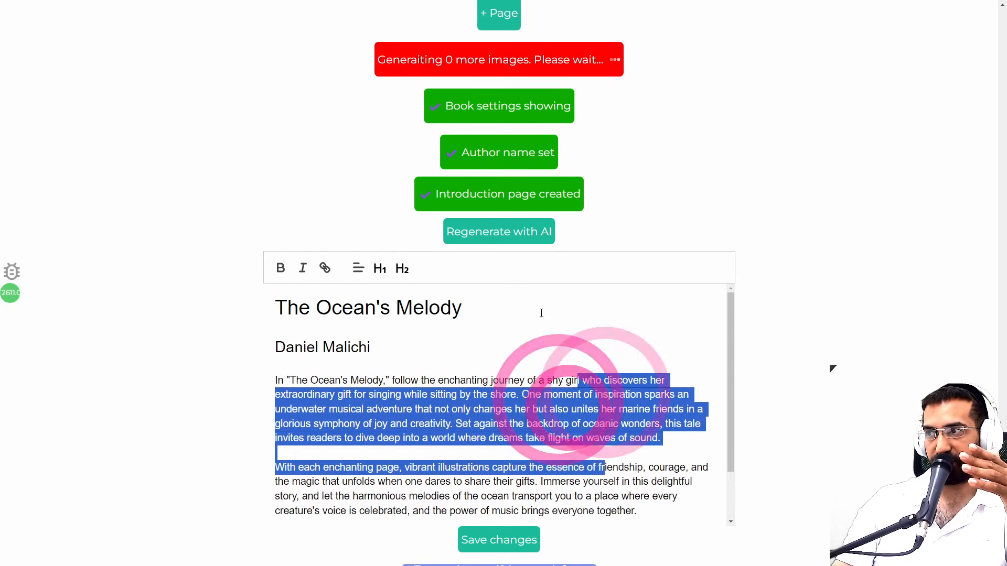
# Step: Regenerate the introduction page text with AI and review the new version down to its copyright line
pyautogui.click(505, 233)
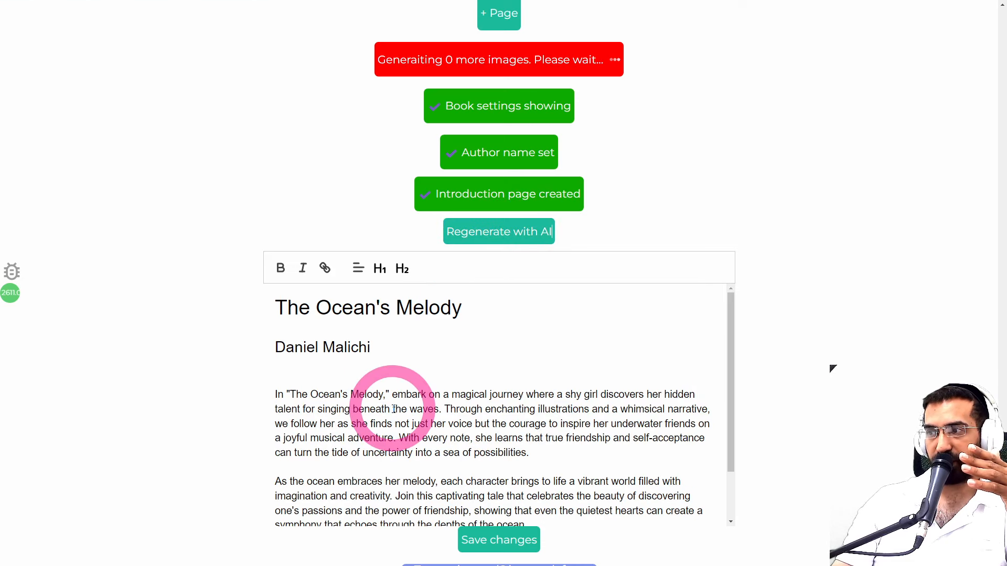
pyautogui.scroll(-1, 472, 400)
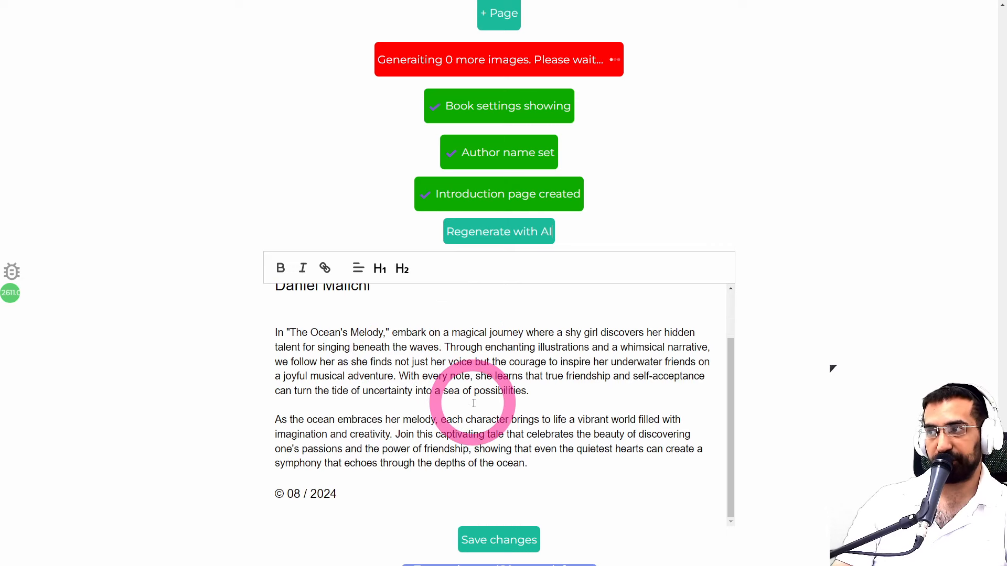
pyautogui.scroll(-3, 443, 400)
pyautogui.click(566, 496)
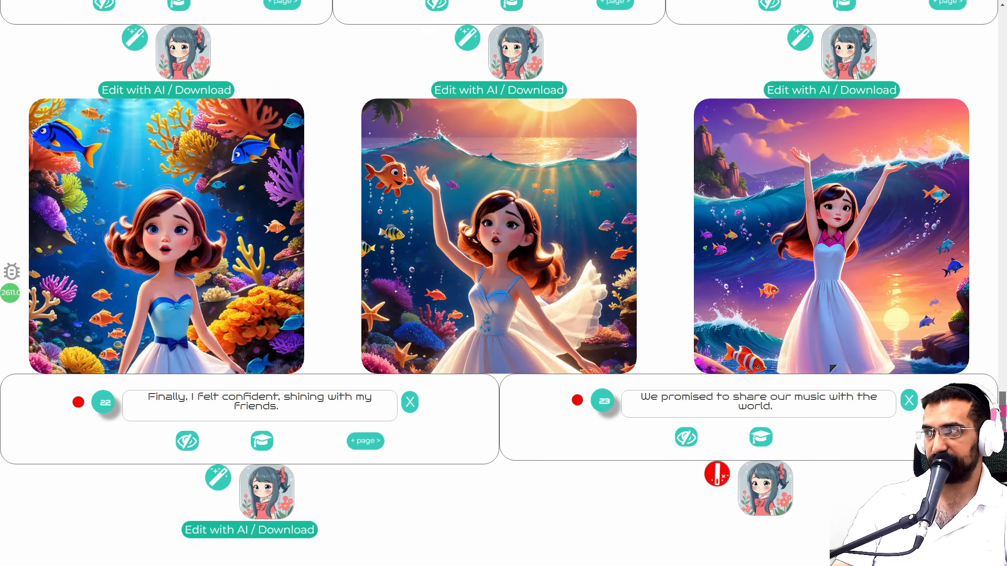
# Step: Check the illustrations on the book's last pages, including 22 and 23, until all images are generated
pyautogui.scroll(-5, 832, 369)
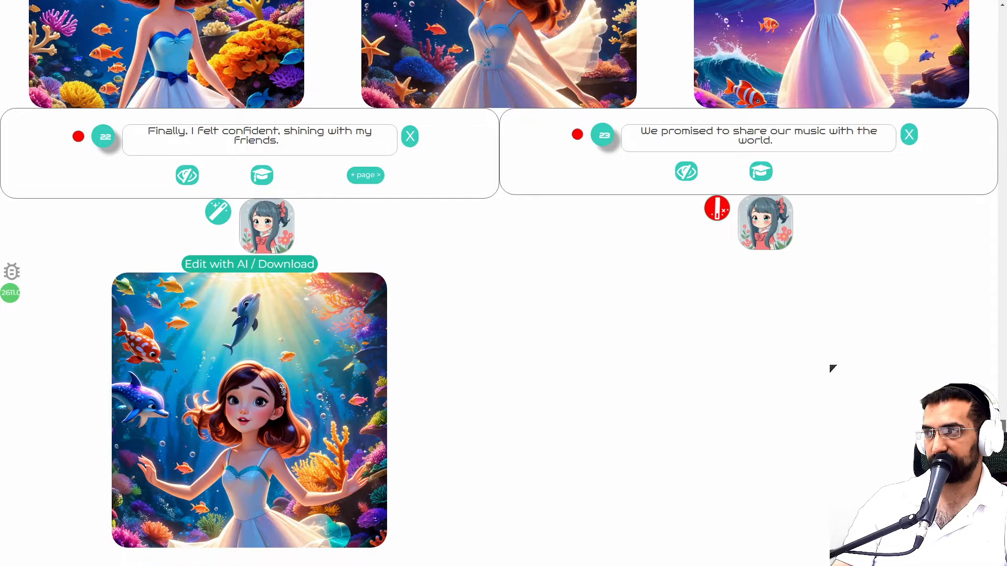
pyautogui.scroll(-2, 833, 369)
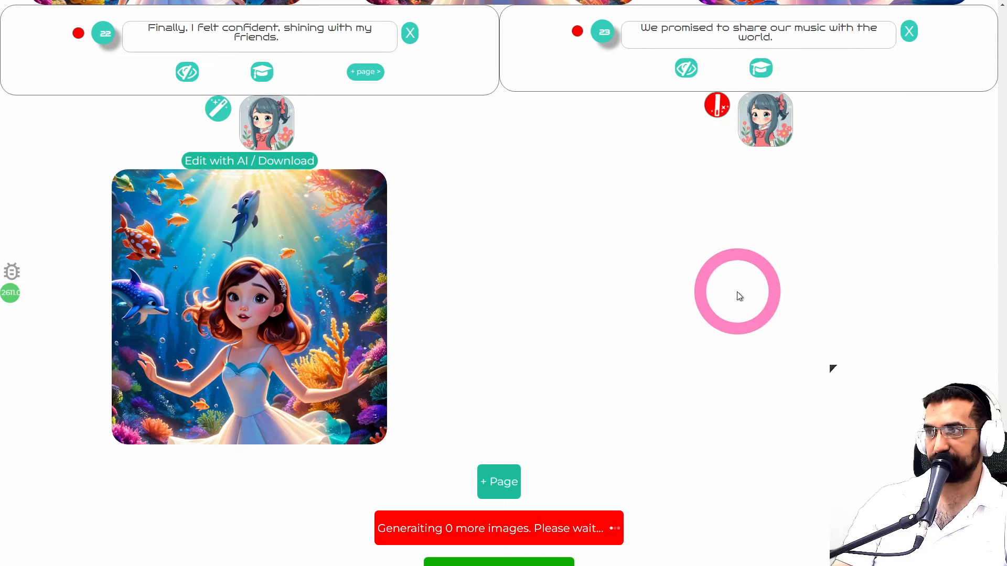
pyautogui.scroll(-3, 734, 297)
pyautogui.scroll(3, 635, 246)
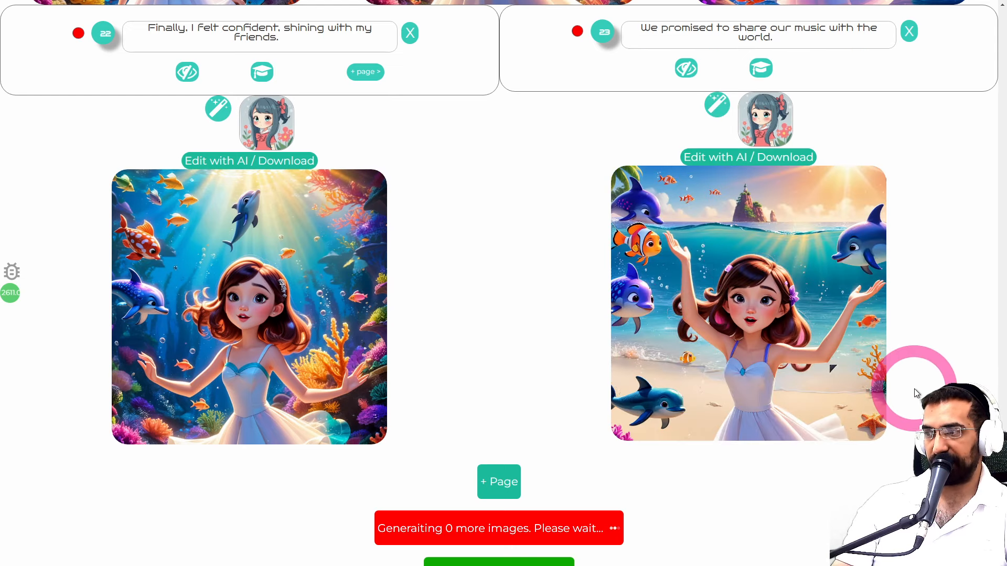
pyautogui.scroll(-4, 915, 393)
pyautogui.scroll(-6, 765, 408)
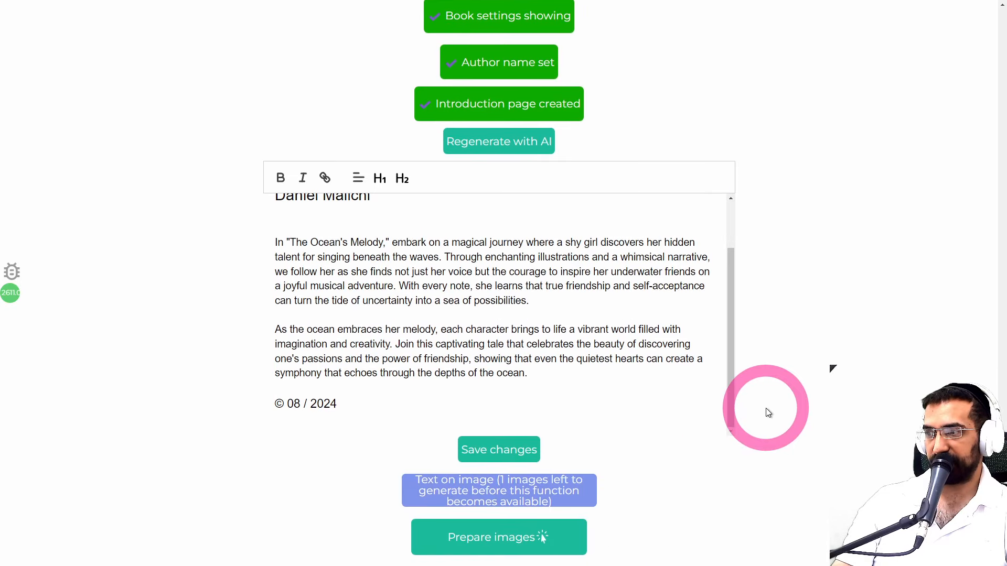
pyautogui.scroll(10, 765, 414)
pyautogui.scroll(6, 755, 433)
pyautogui.scroll(1, 755, 438)
pyautogui.scroll(-8, 833, 368)
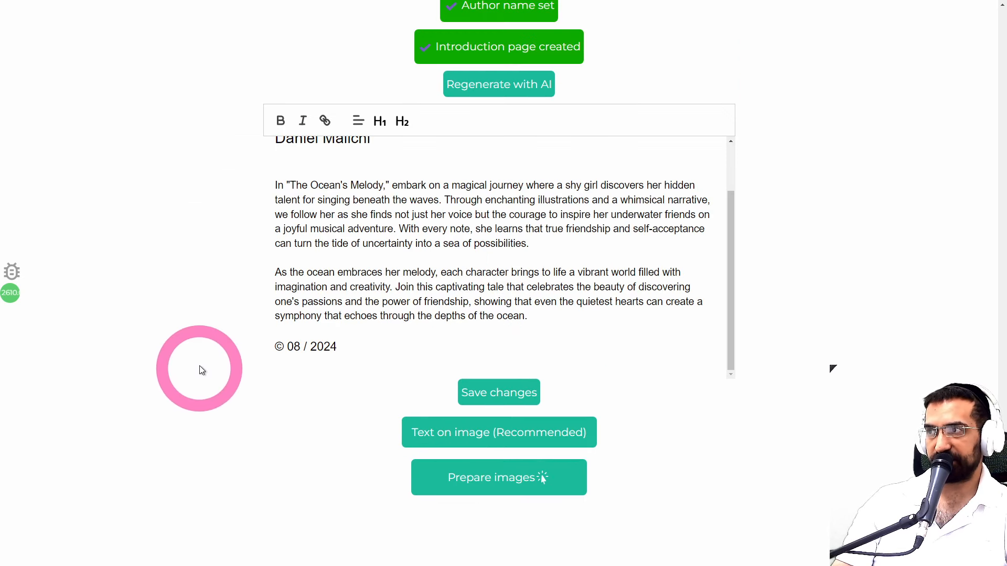
# Step: Hide the book settings and open the recommended Text on image editor for the book
pyautogui.scroll(2, 205, 322)
pyautogui.click(484, 110)
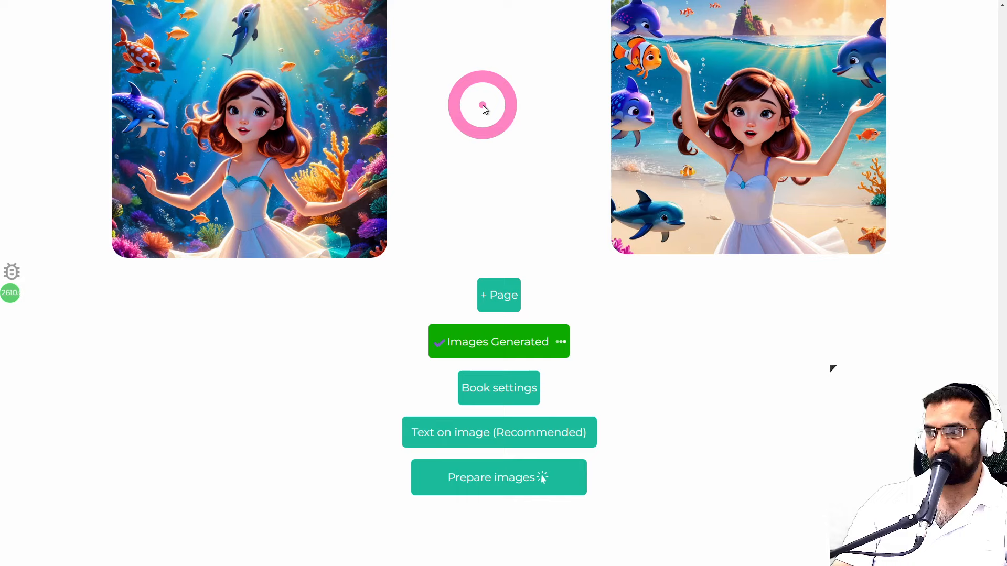
pyautogui.click(483, 434)
pyautogui.click(503, 438)
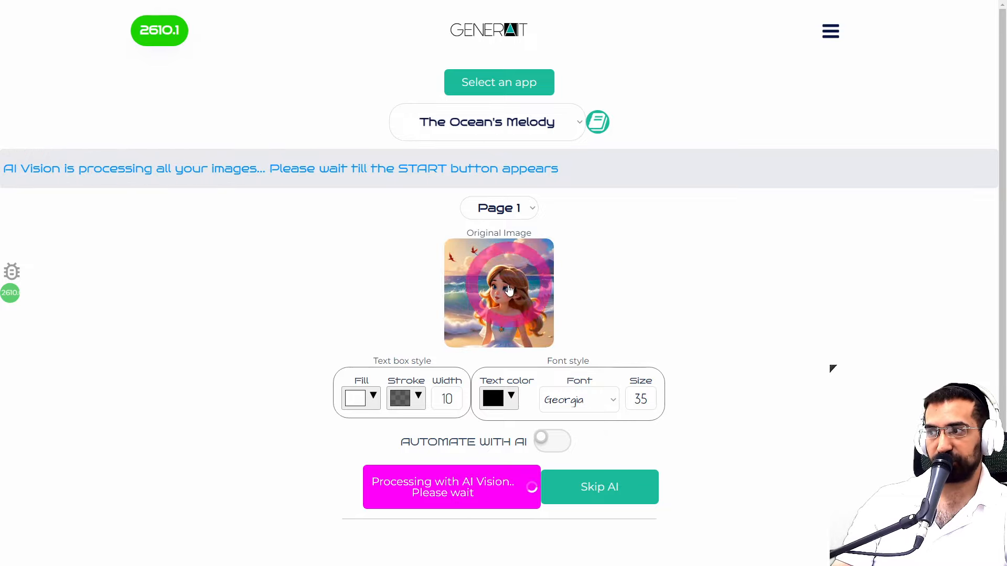
# Step: Skip the AI Vision processing and start automatic text placement on page 1's image
pyautogui.click(592, 487)
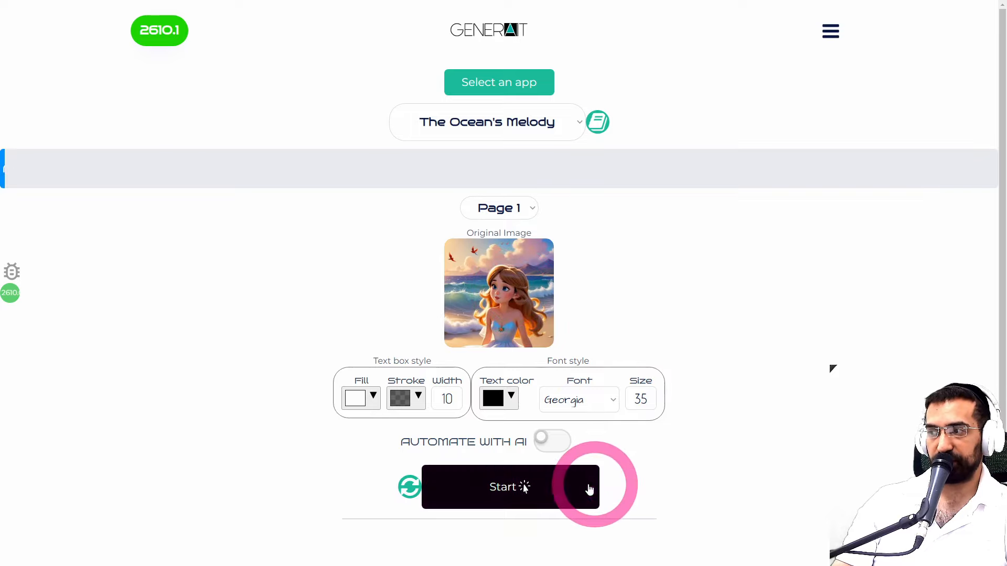
pyautogui.click(502, 489)
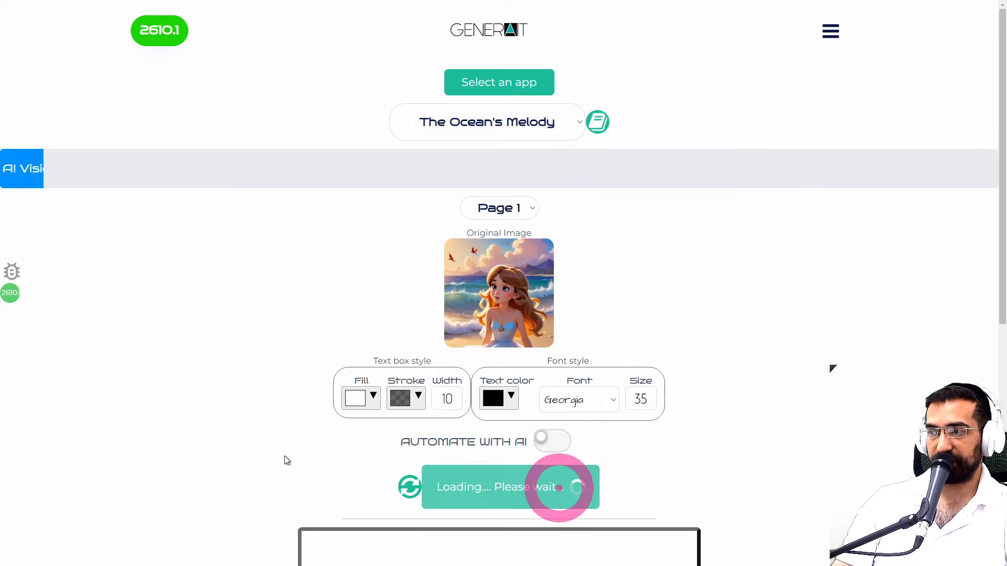
pyautogui.click(225, 431)
pyautogui.scroll(-8, 225, 431)
pyautogui.scroll(-2, 206, 402)
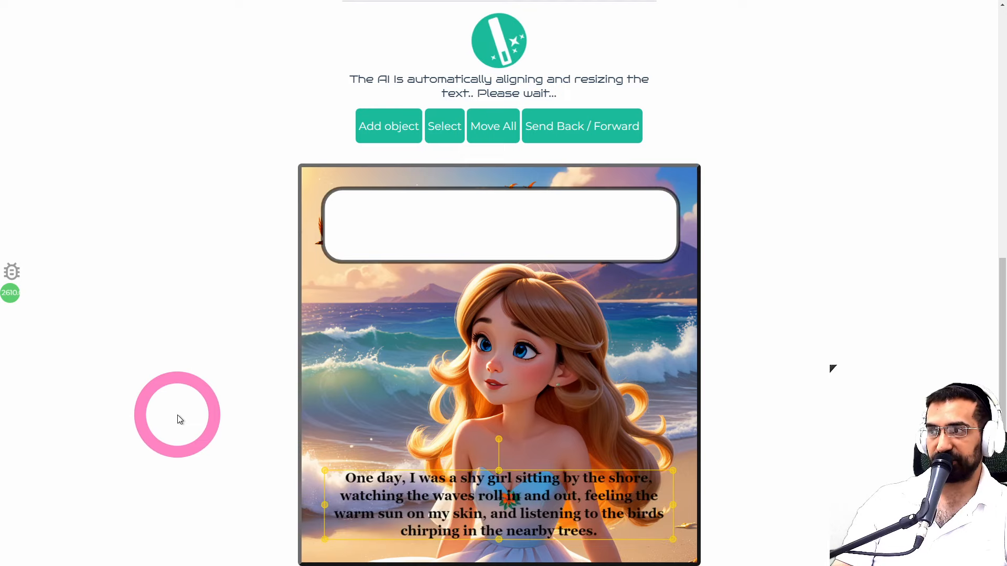
pyautogui.scroll(1, 177, 414)
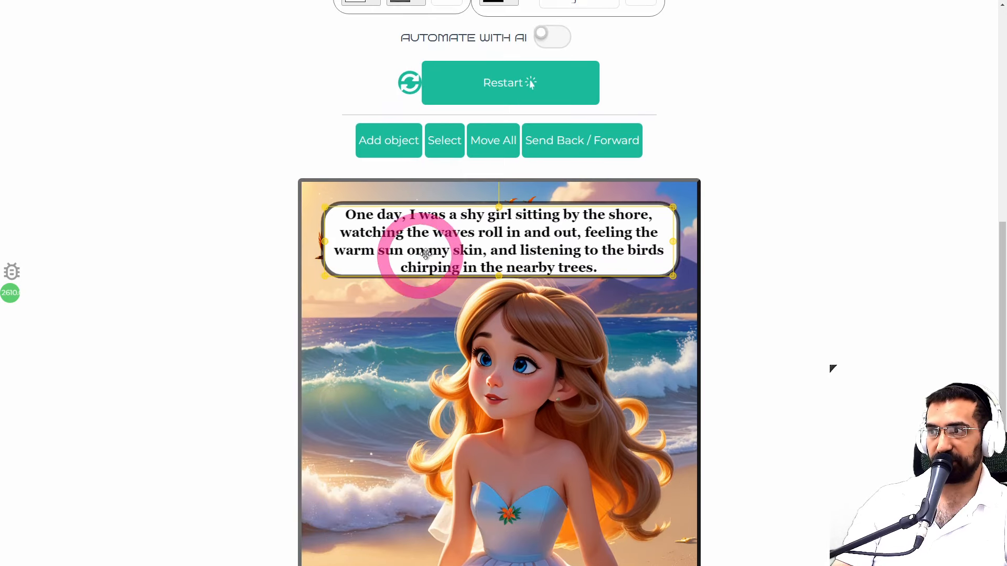
# Step: Shrink page 1's text slightly from its upper-left corner and select the text box behind it
pyautogui.moveTo(408, 252); pyautogui.dragTo(386, 278)
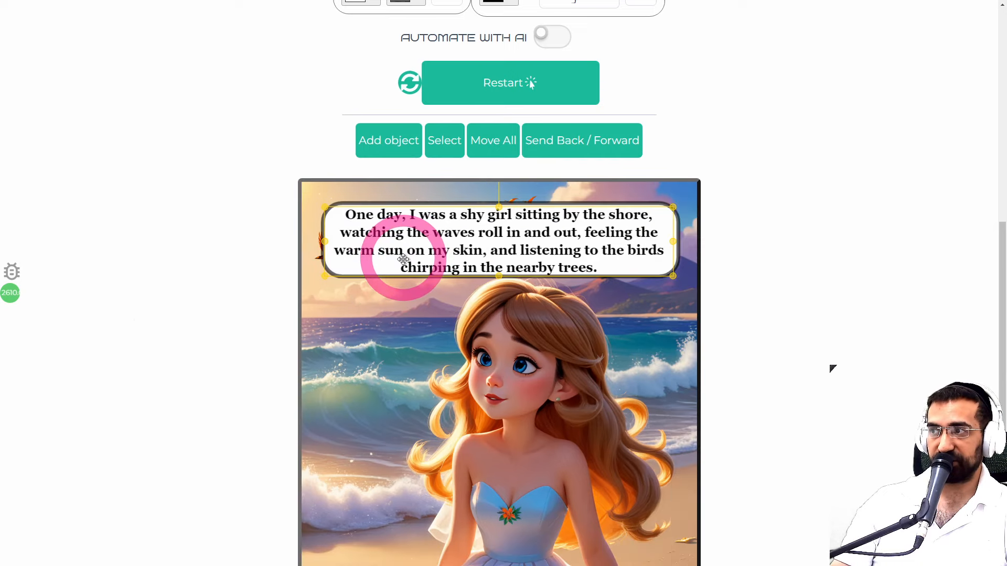
pyautogui.scroll(1, 175, 328)
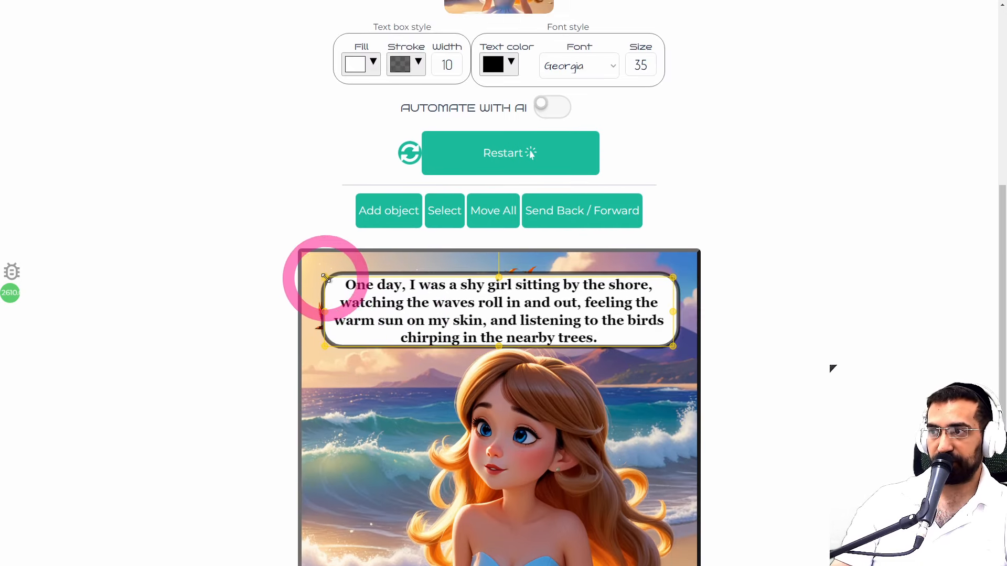
pyautogui.moveTo(325, 278)
pyautogui.mouseDown()
pyautogui.moveTo(326, 269)
pyautogui.moveTo(344, 281)
pyautogui.moveTo(333, 285)
pyautogui.mouseUp()
pyautogui.click(336, 292)
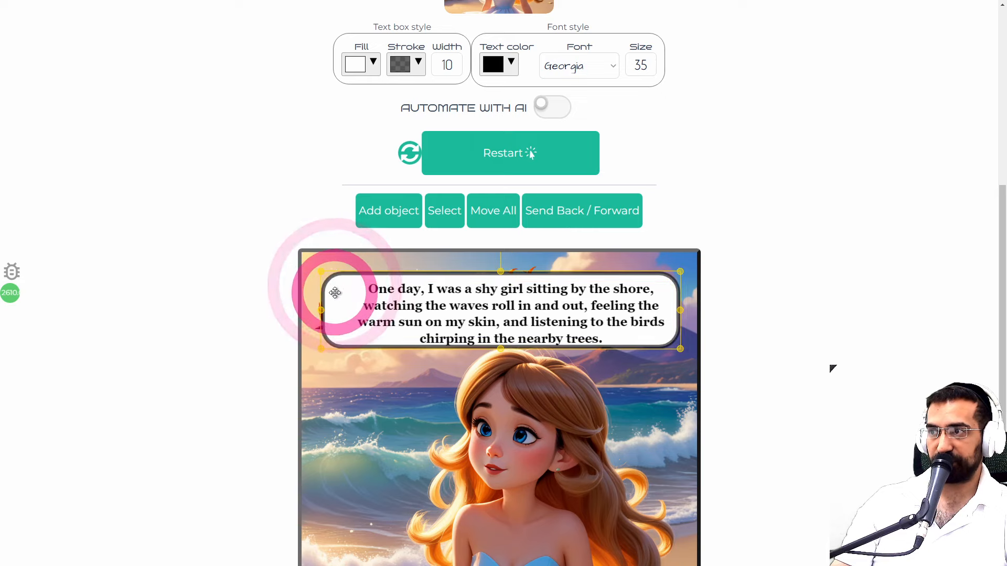
pyautogui.scroll(1, 221, 370)
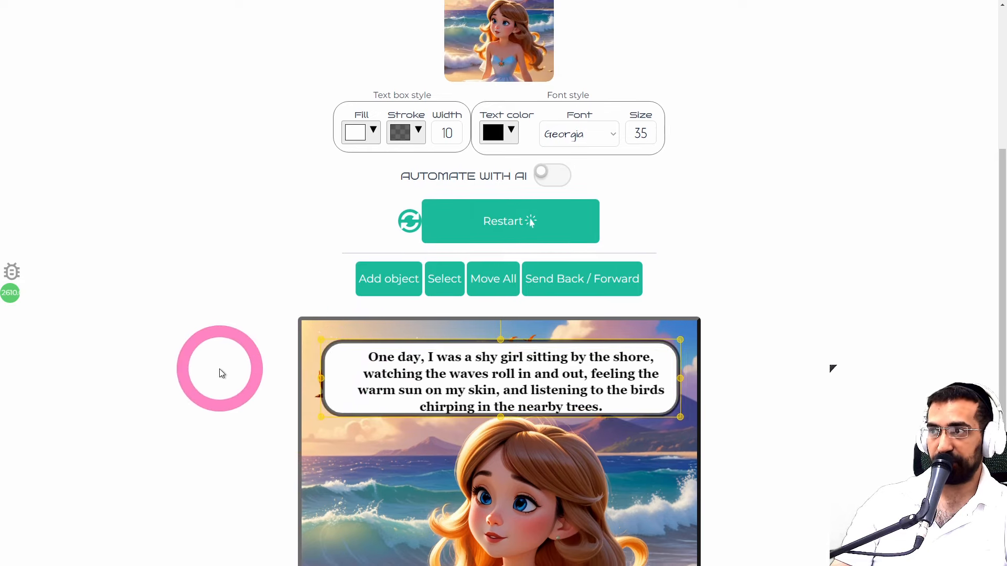
# Step: Make the white fill of the text box on page 1 semi-transparent
pyautogui.click(365, 142)
pyautogui.moveTo(647, 276); pyautogui.dragTo(614, 281)
pyautogui.click(650, 322)
# Step: Move the story text slightly up and to the left to centre it within its text box
pyautogui.click(497, 404)
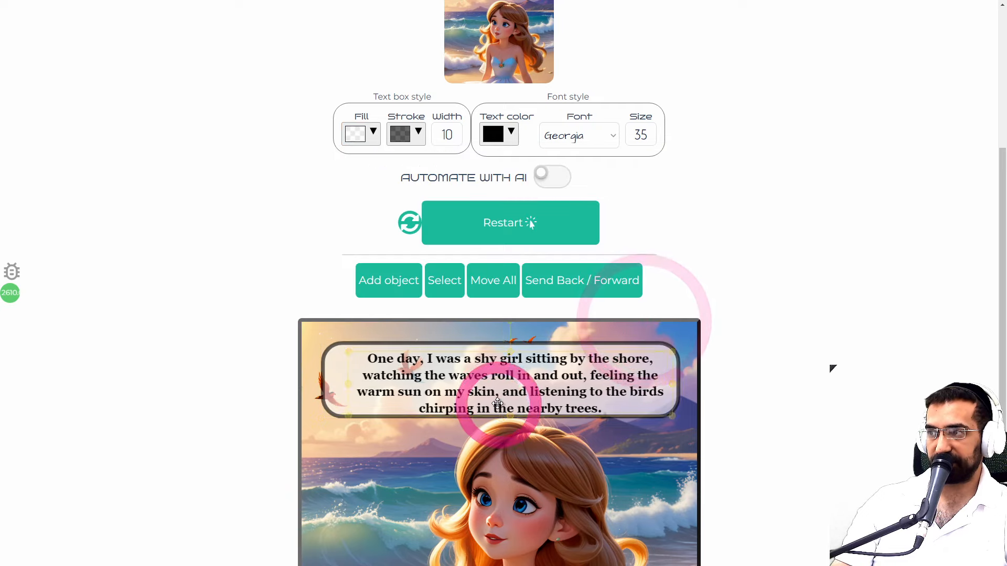
pyautogui.moveTo(497, 404); pyautogui.dragTo(490, 402)
pyautogui.click(257, 401)
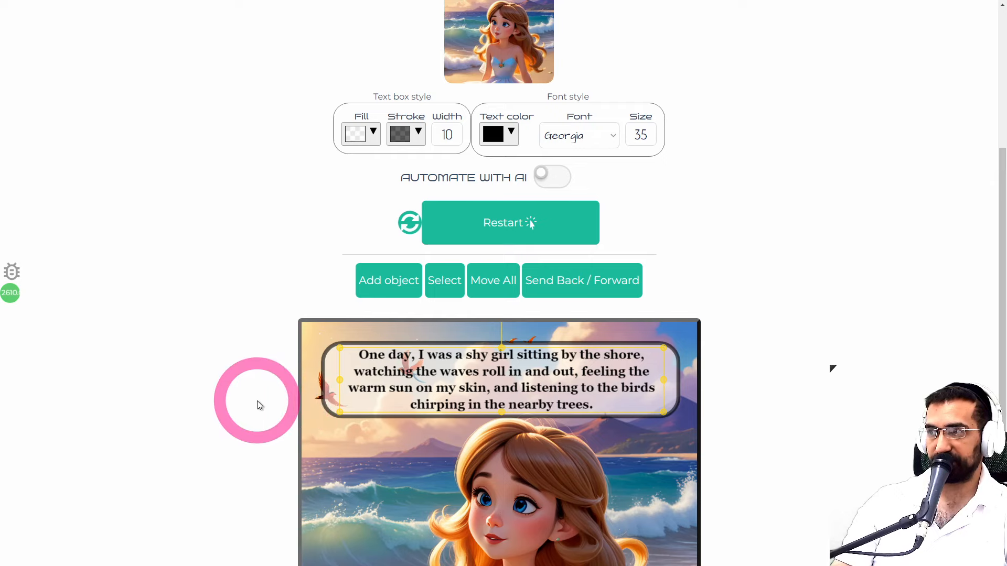
# Step: Restart the text-on-image process and run page 1's text placement again with the semi-transparent box style
pyautogui.click(491, 225)
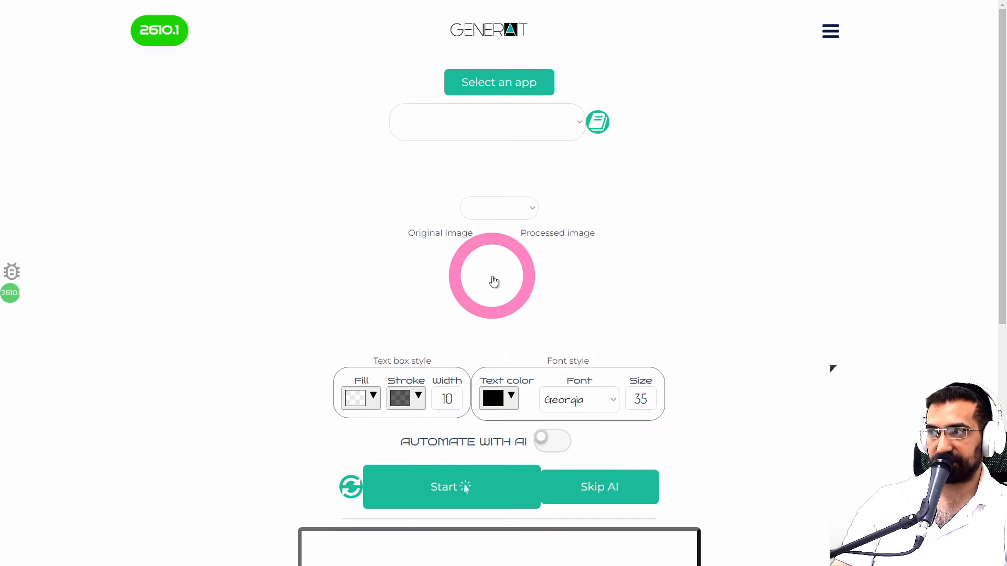
pyautogui.scroll(-1, 238, 414)
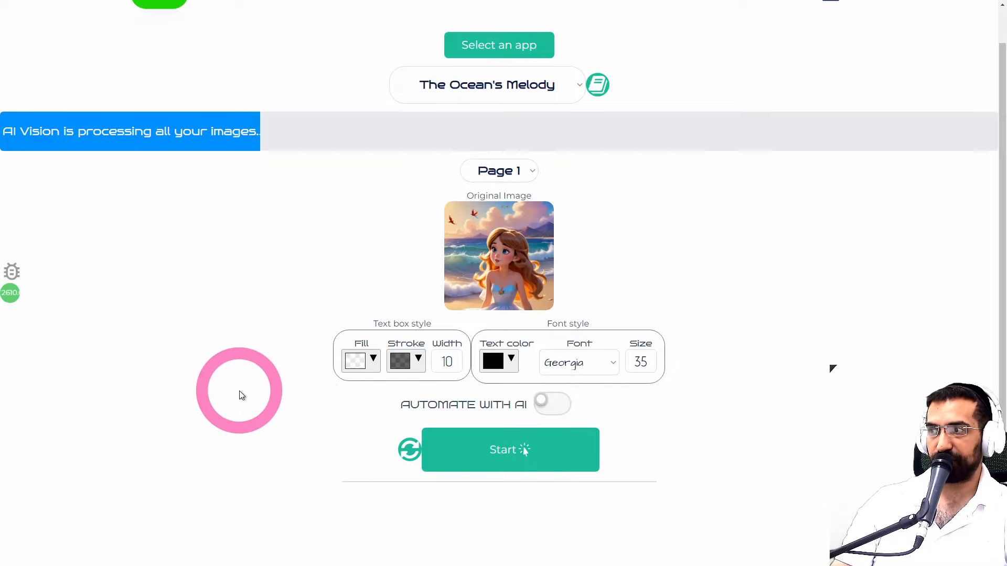
pyautogui.click(536, 443)
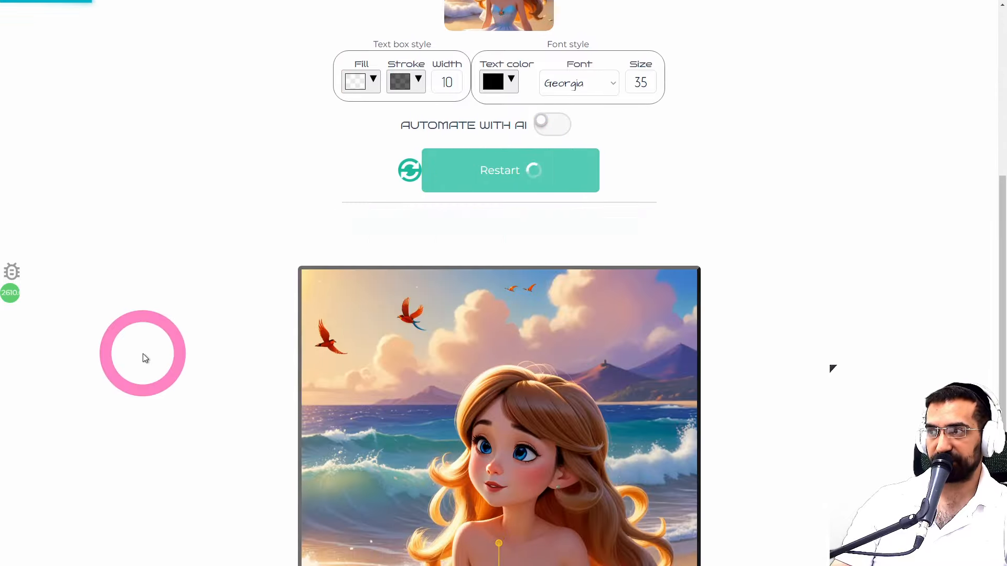